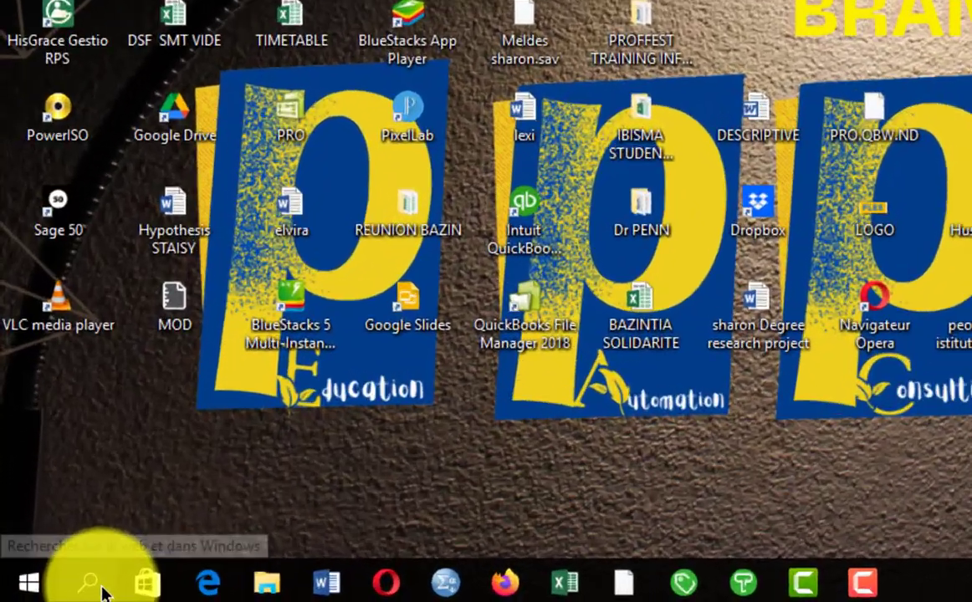
# Search Windows for "SAGE GES" to find the commercial management program.
pyautogui.click(52, 593)
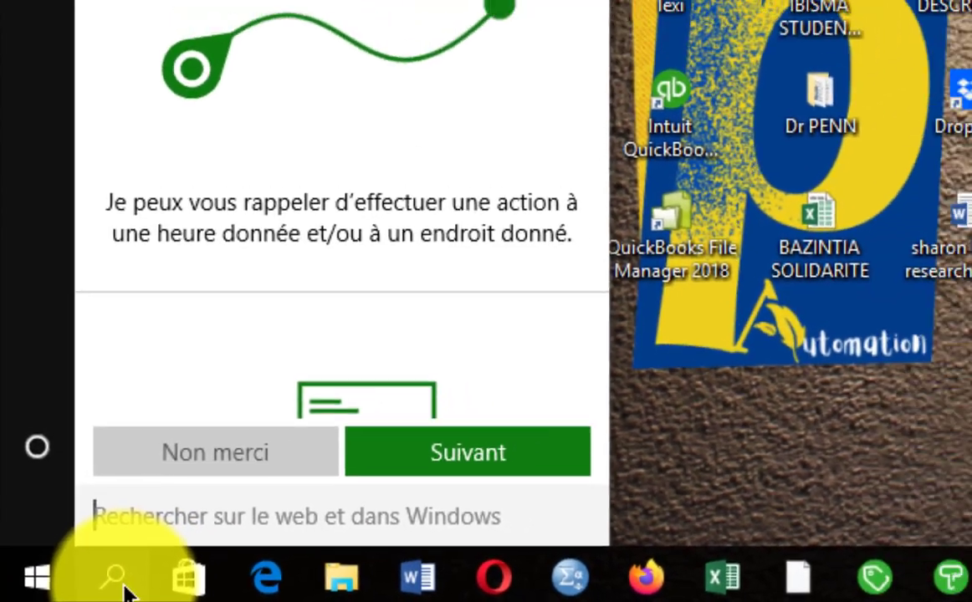
pyautogui.write('SA')
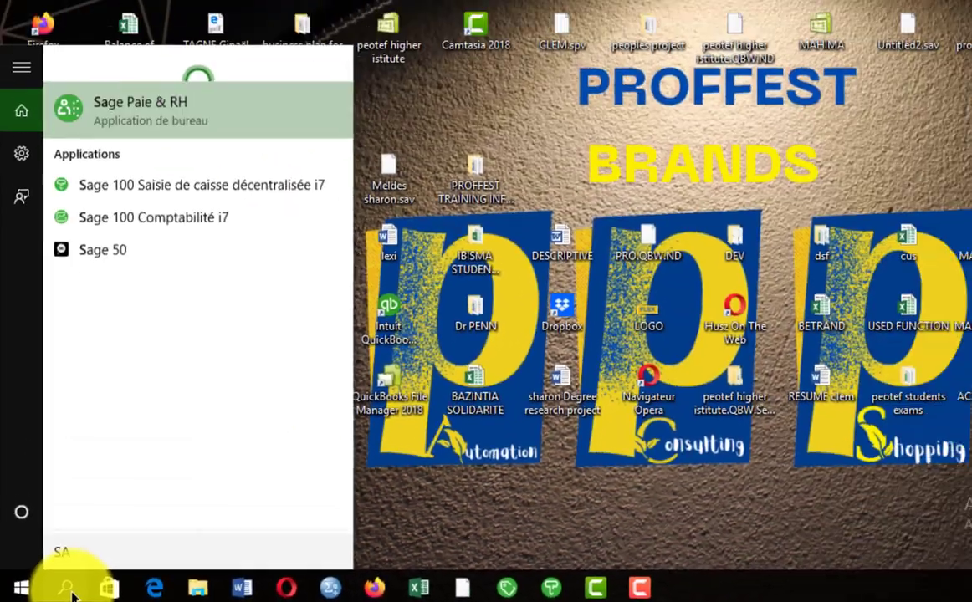
pyautogui.write('GE GES')
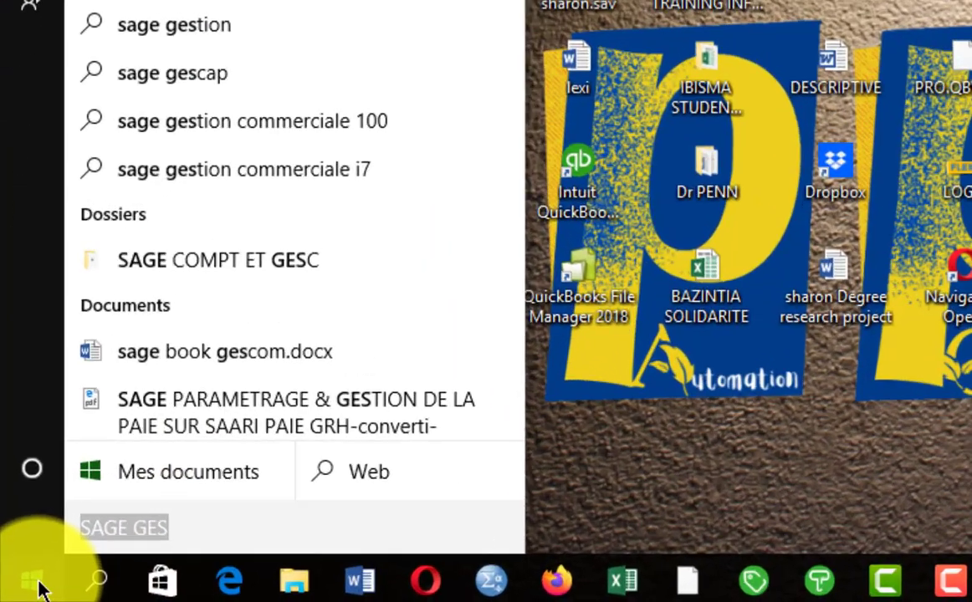
# Launch Sage 100 Gestion commerciale from the Sage group of the installed applications.
pyautogui.click(22, 590)
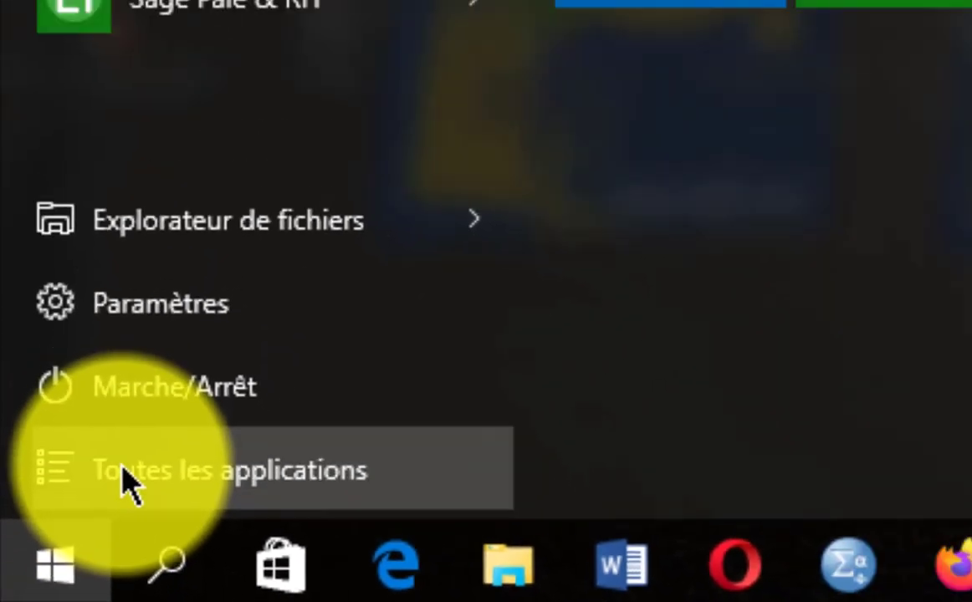
pyautogui.click(155, 436)
pyautogui.scroll(-7, 87, 334)
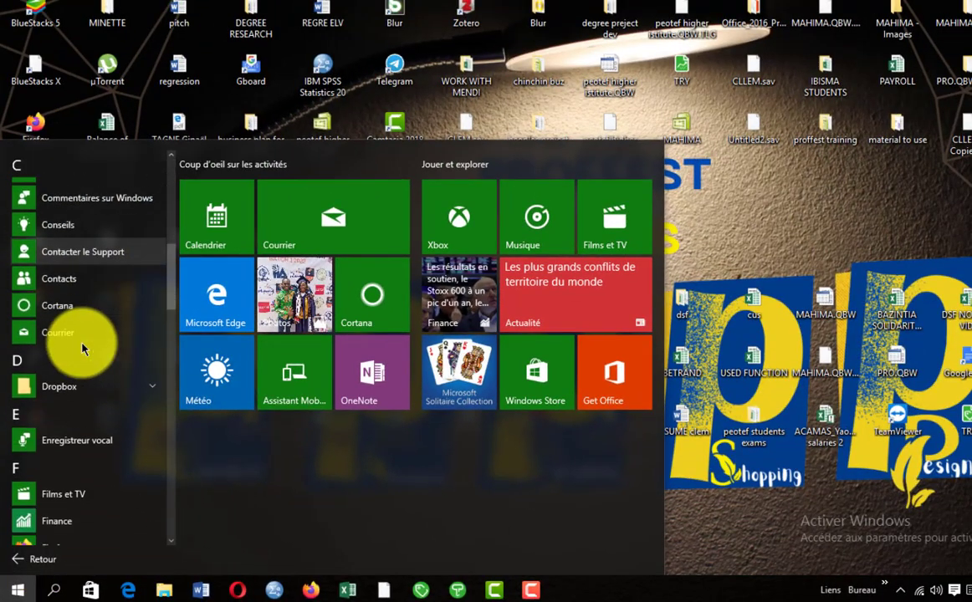
pyautogui.scroll(-10, 83, 350)
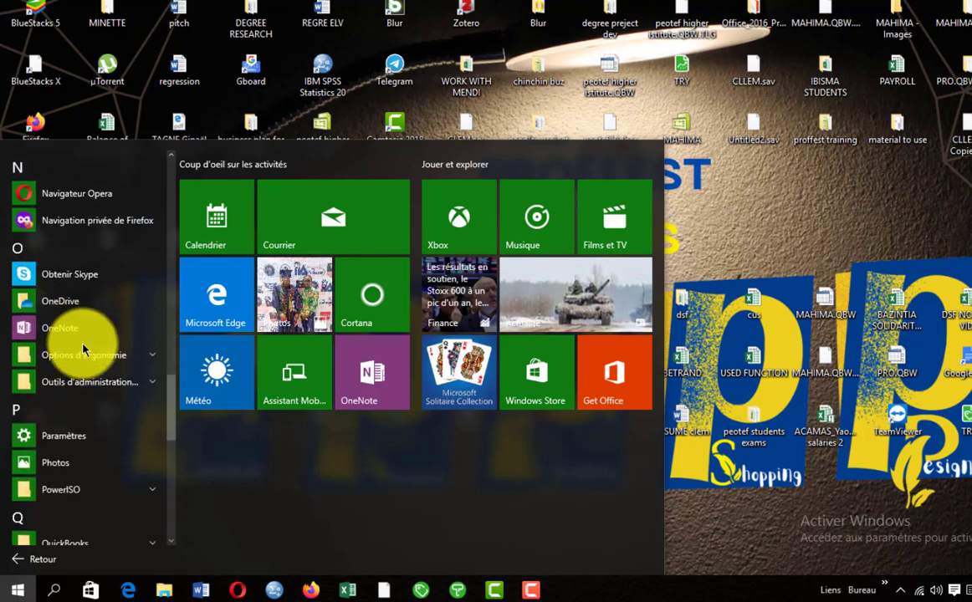
pyautogui.scroll(-4, 83, 350)
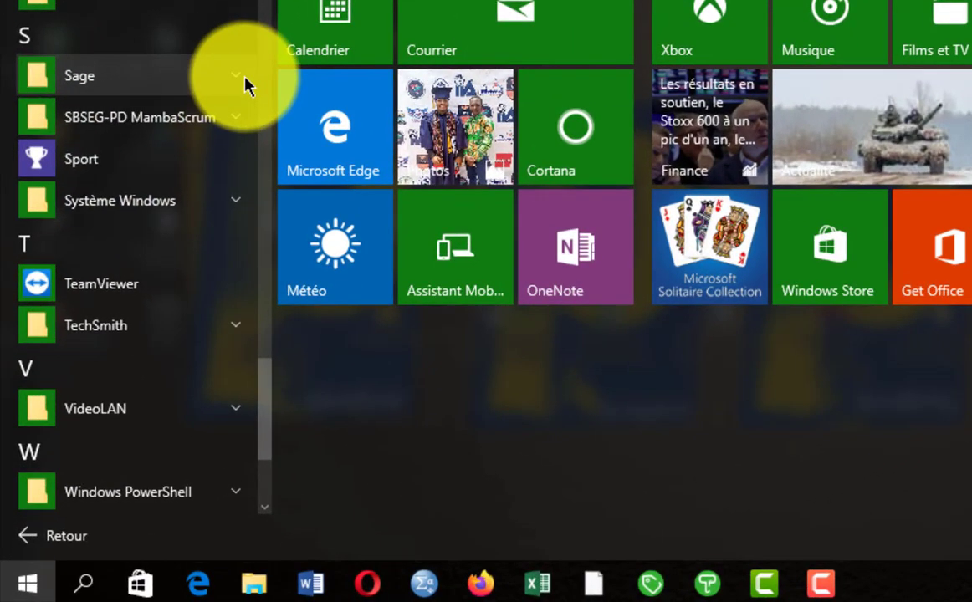
pyautogui.click(158, 266)
pyautogui.scroll(-2, 193, 134)
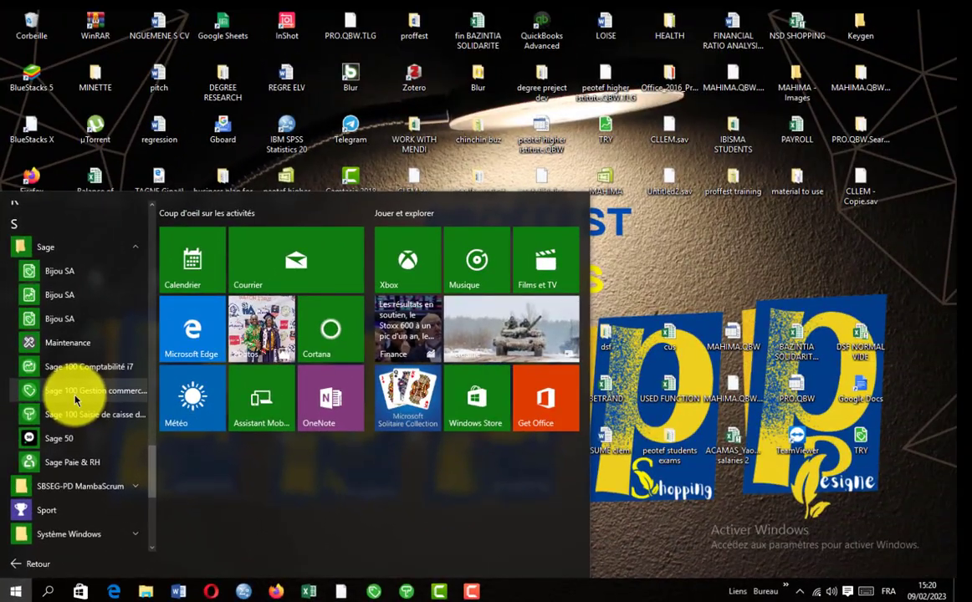
pyautogui.click(74, 401)
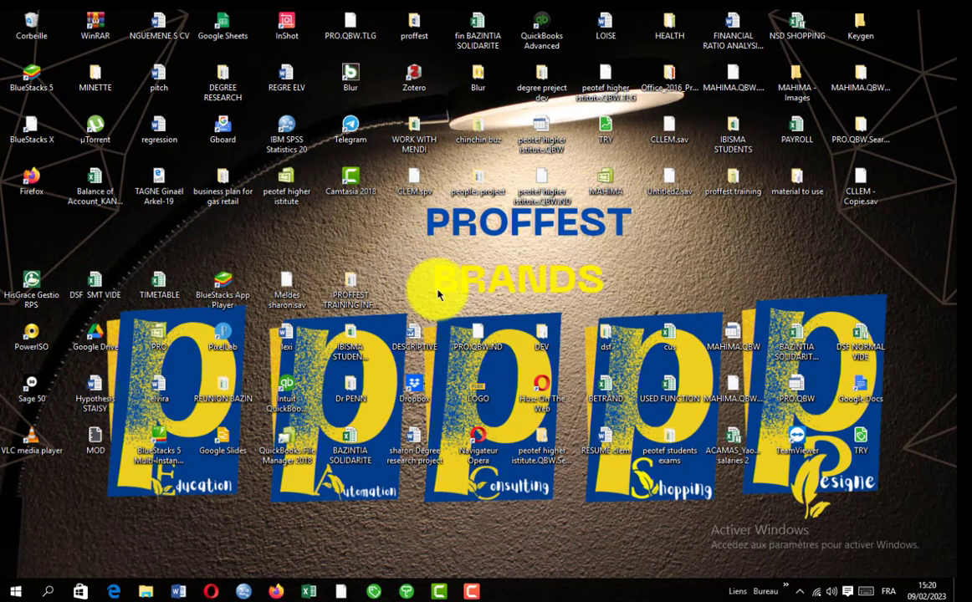
pyautogui.click(375, 592)
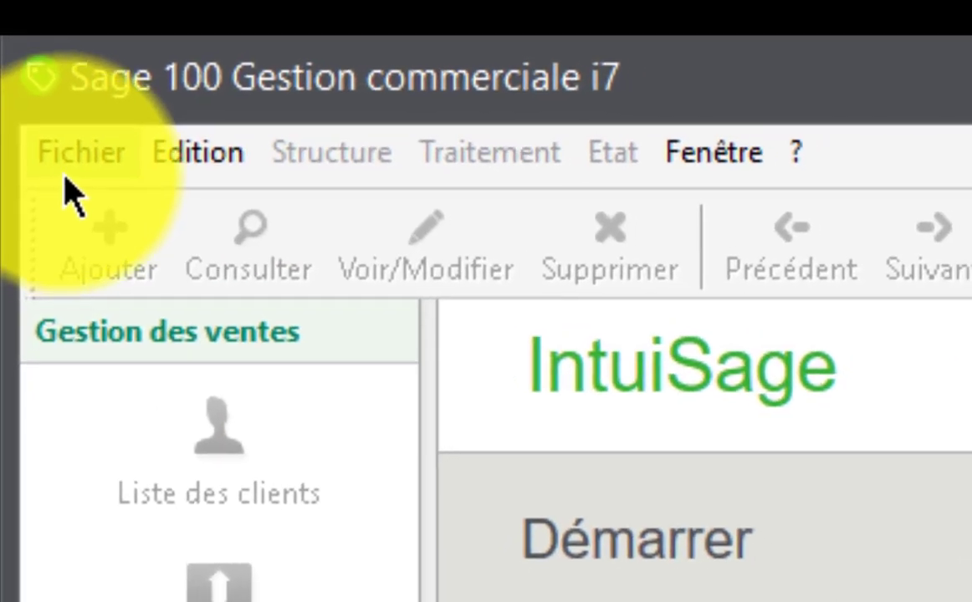
# Open the commercial file PARFUMERIE HENRY BEAUTY GESCOM as <Administrateur> and continue without a linked accounting file.
pyautogui.click(22, 40)
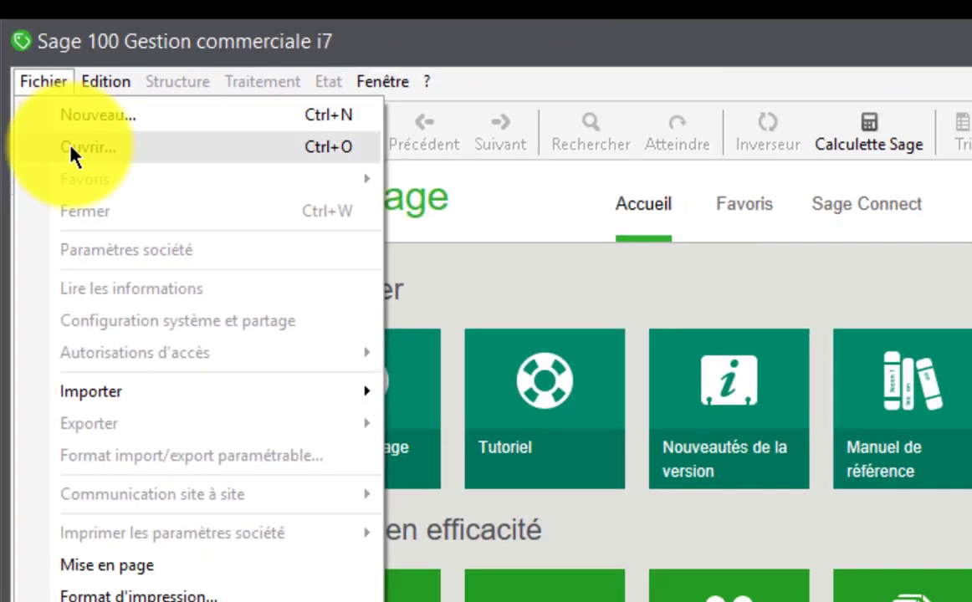
pyautogui.click(124, 158)
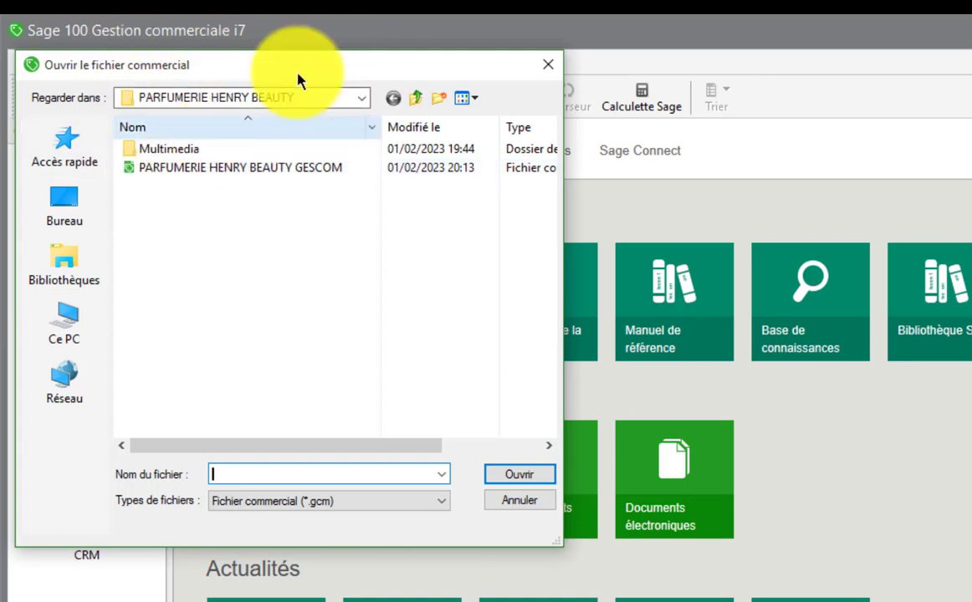
pyautogui.doubleClick(232, 170)
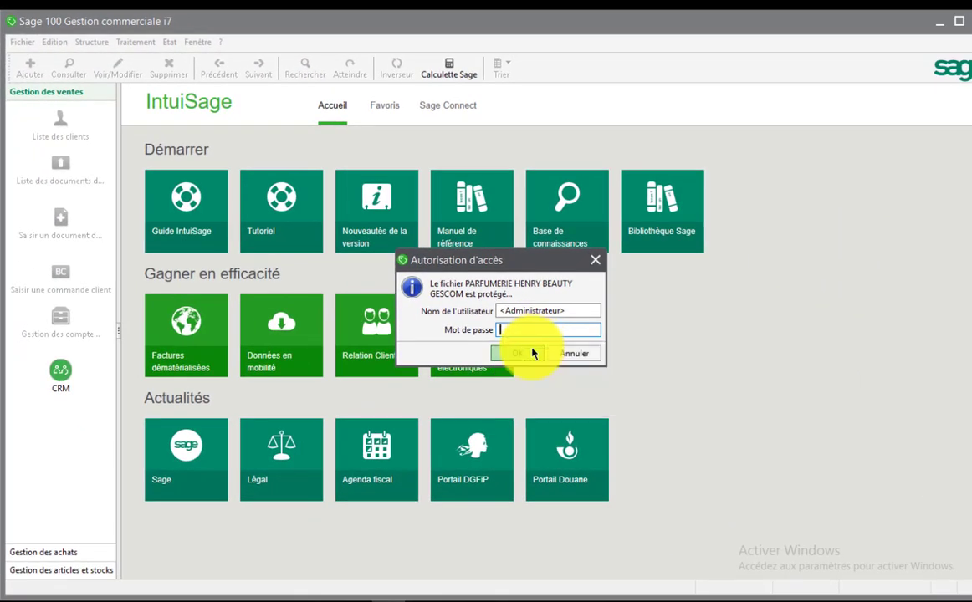
pyautogui.click(530, 353)
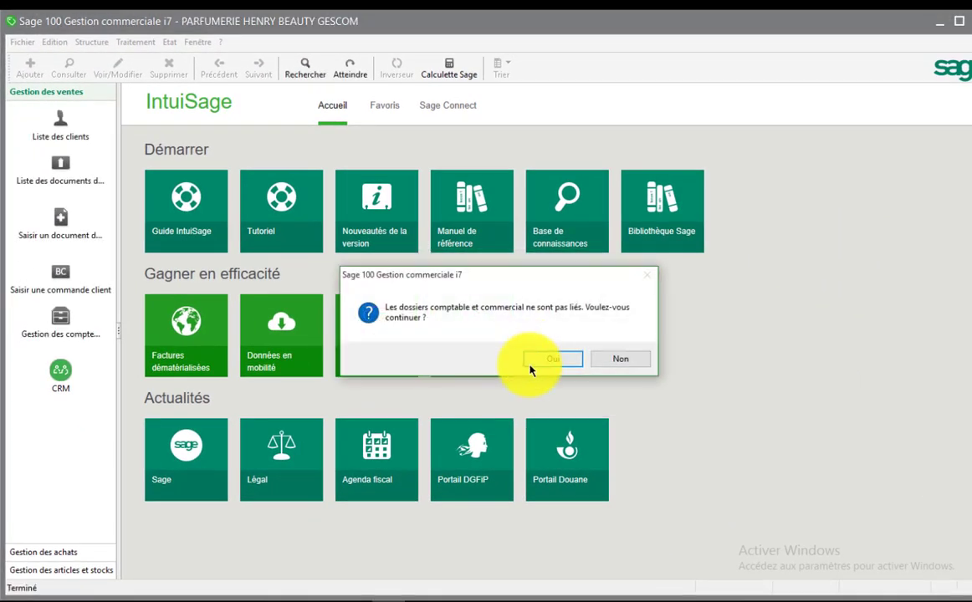
pyautogui.click(553, 362)
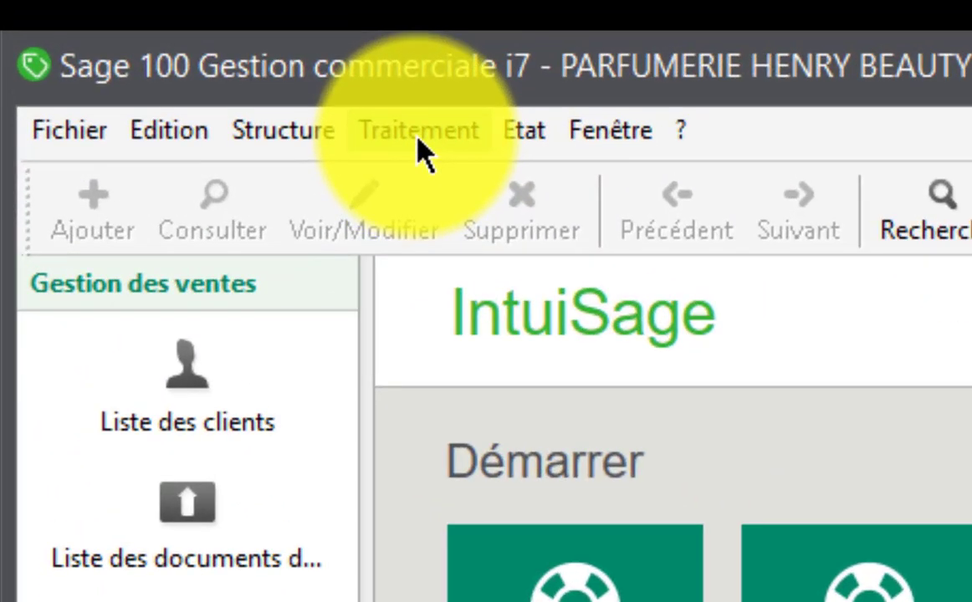
# Display the purchase documents (Documents des achats) in a maximized window.
pyautogui.click(418, 141)
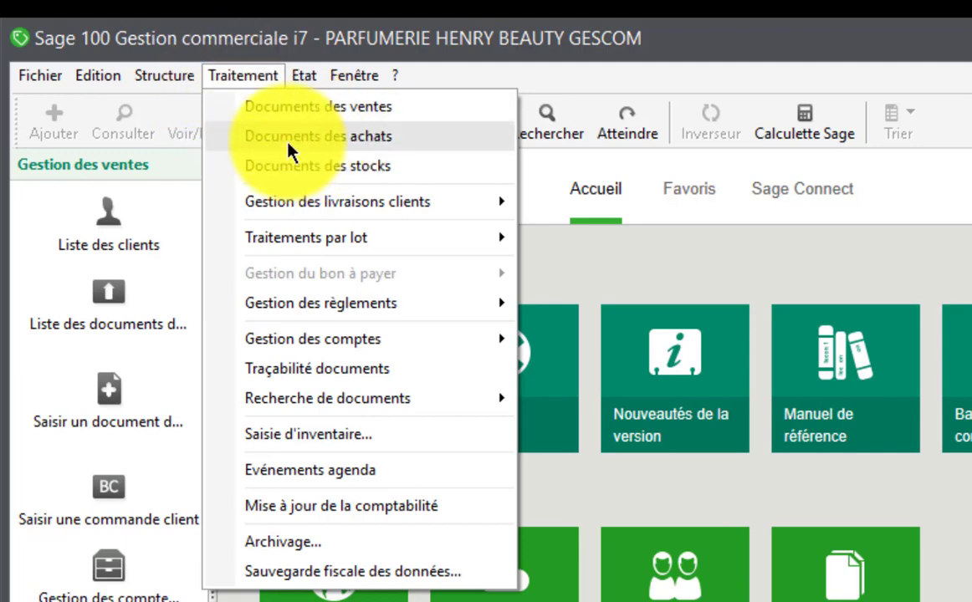
pyautogui.click(299, 146)
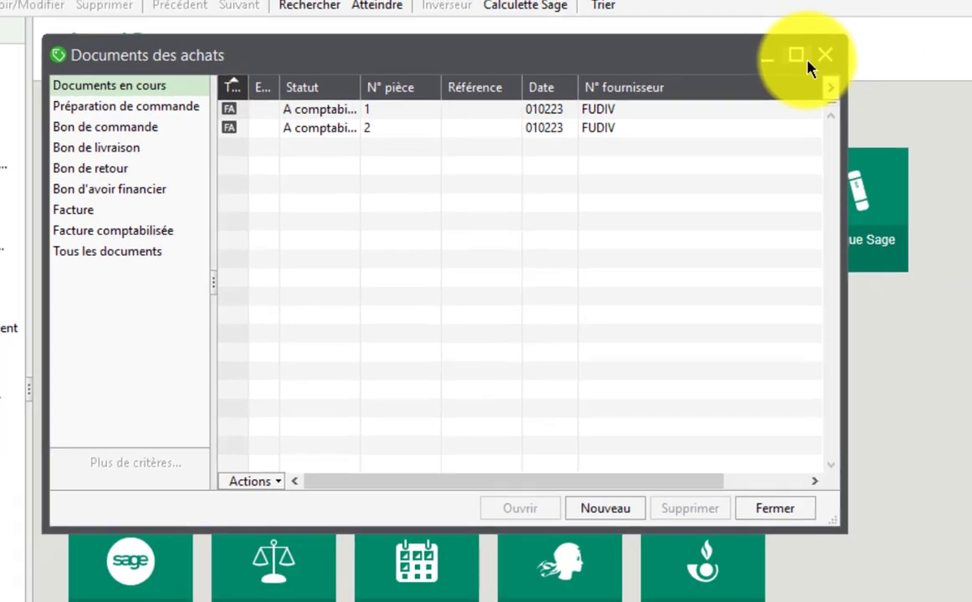
pyautogui.click(911, 43)
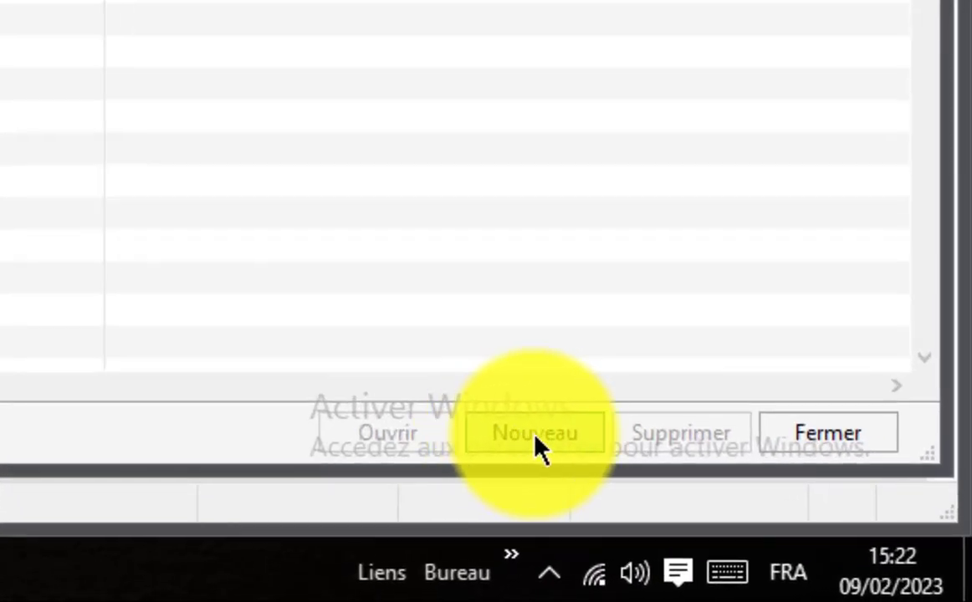
# Add a new purchase document of type Facture and maximize its window.
pyautogui.click(529, 432)
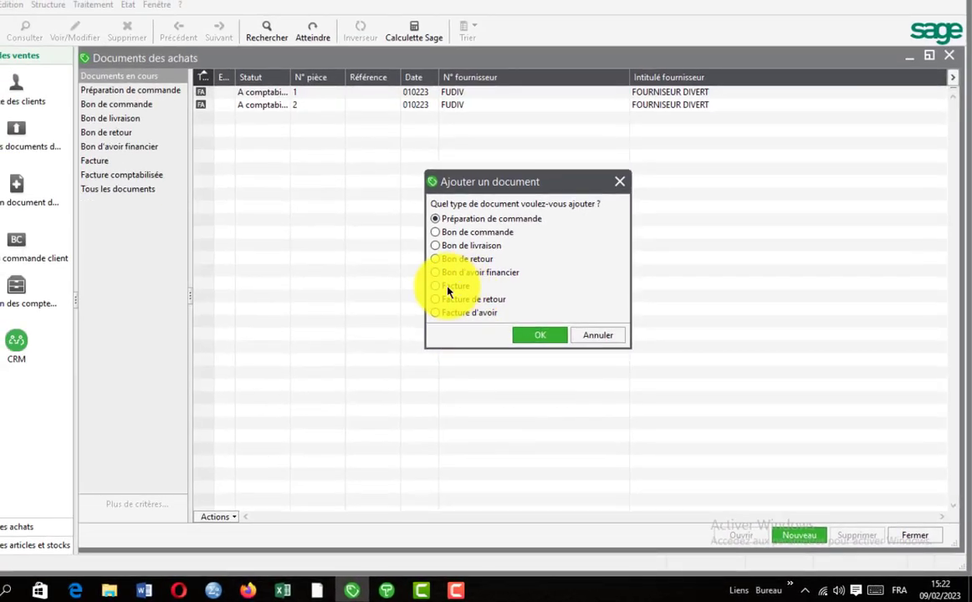
pyautogui.click(449, 288)
pyautogui.click(540, 336)
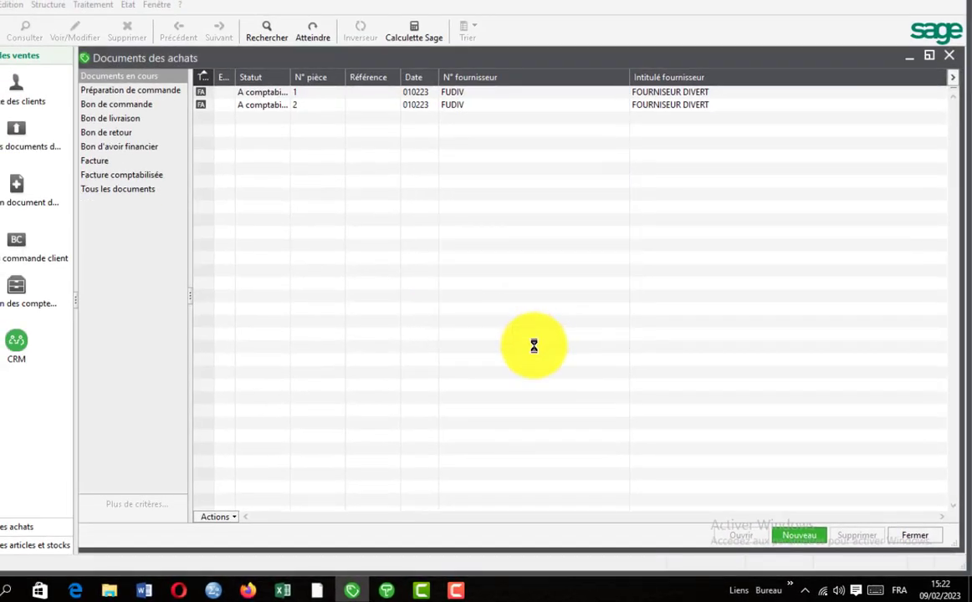
pyautogui.click(702, 84)
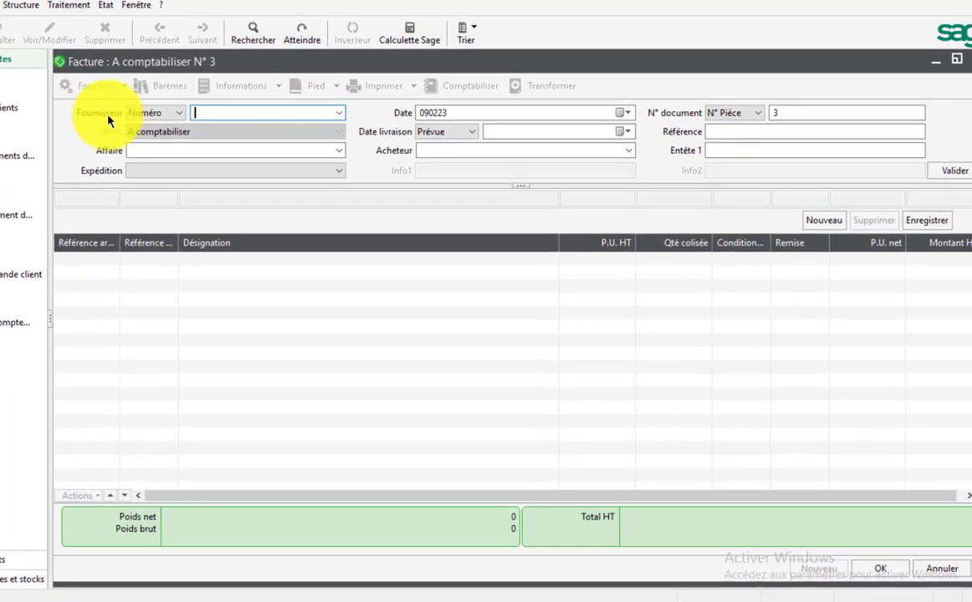
# Assign supplier FUDIV FOURNISEUR DIVERT to the invoice, keep the date 090223 and validate the header.
pyautogui.click(340, 118)
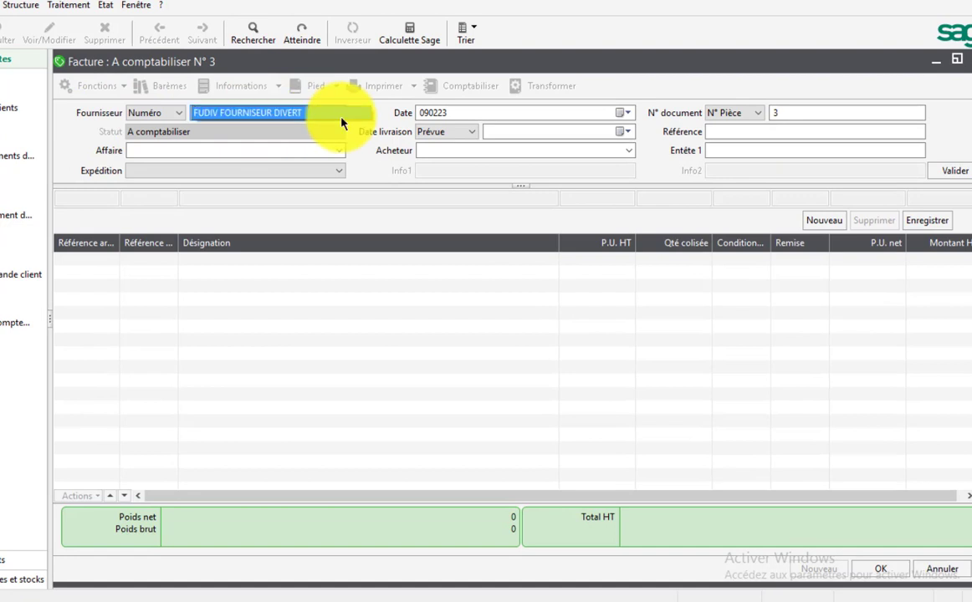
pyautogui.click(340, 118)
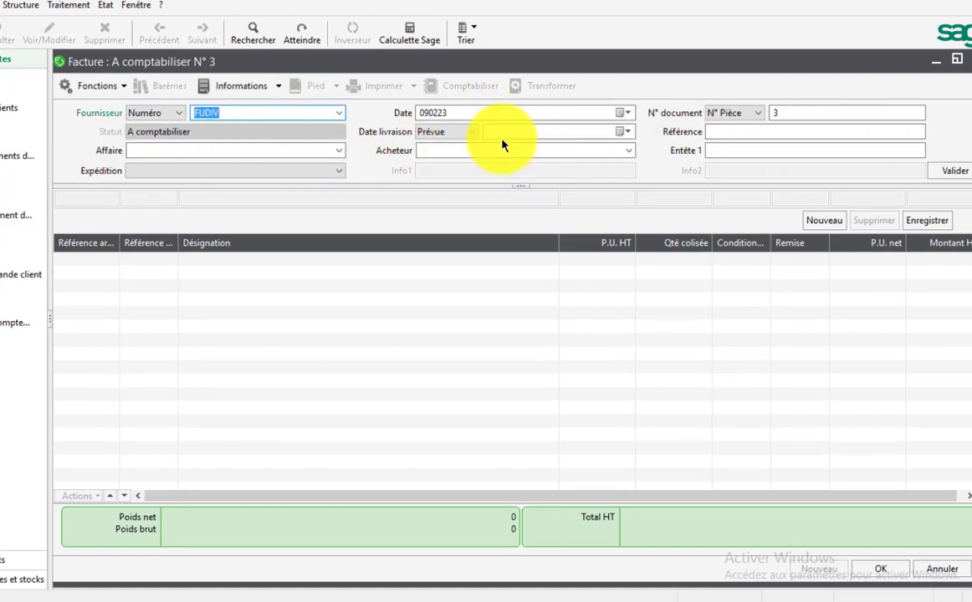
pyautogui.click(449, 116)
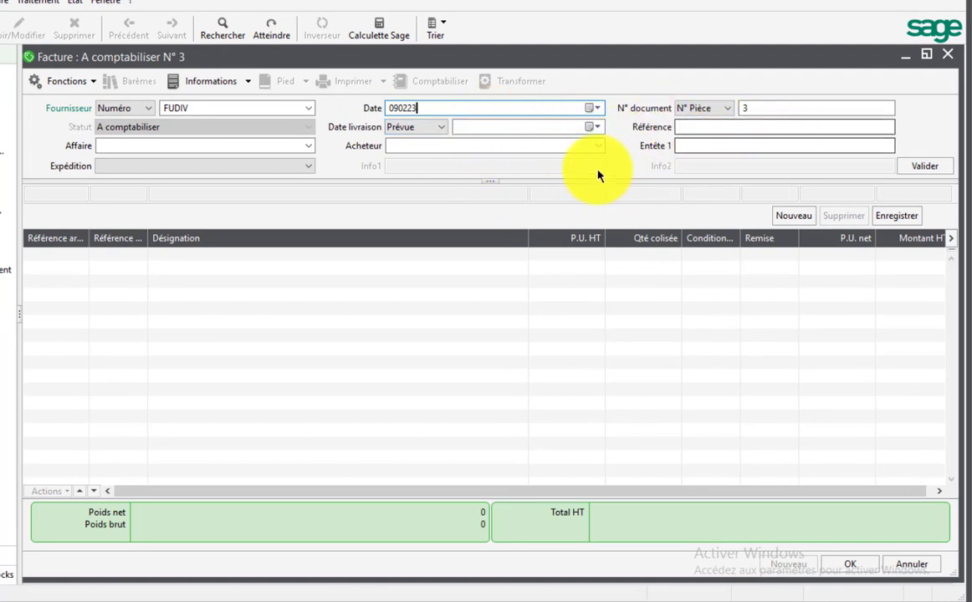
pyautogui.click(921, 167)
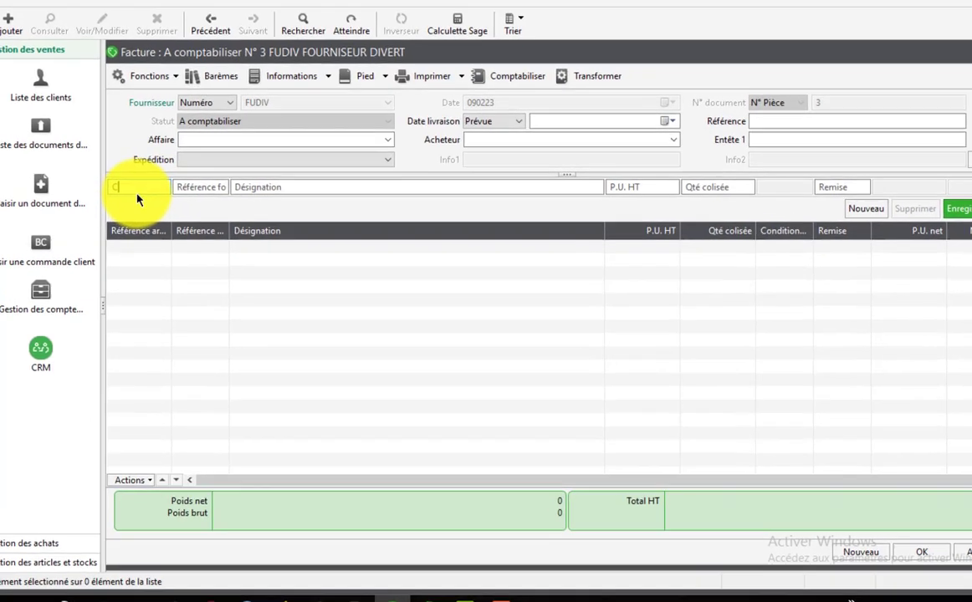
# Look up articles starting with CAR and choose CARCLAI, CARO CLAIRE LAIT 300ML, for the invoice line.
pyautogui.write('CAR')
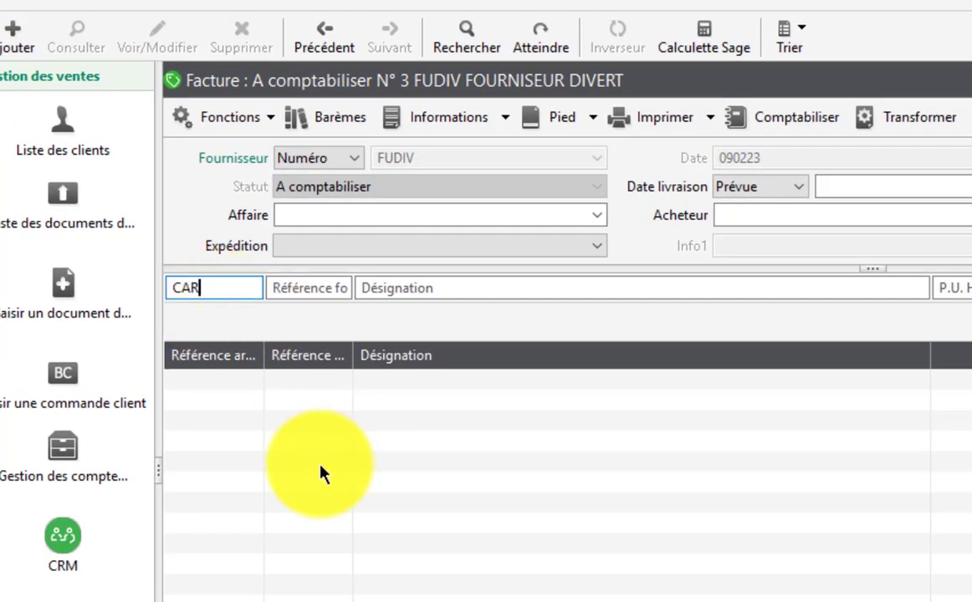
pyautogui.click(226, 288)
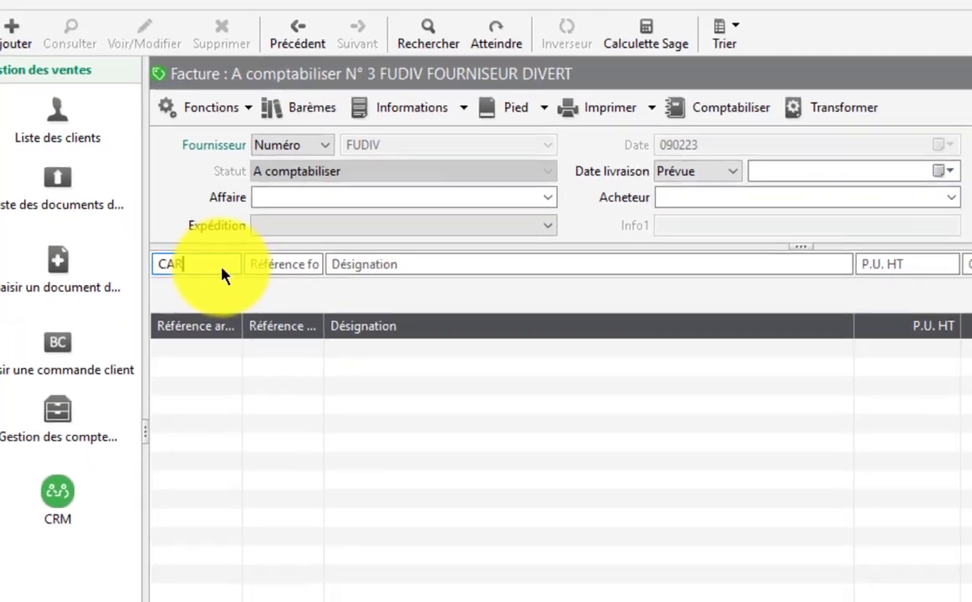
pyautogui.press('Return')
pyautogui.moveTo(595, 75)
pyautogui.mouseDown()
pyautogui.moveTo(588, 82)
pyautogui.moveTo(607, 94)
pyautogui.moveTo(640, 84)
pyautogui.moveTo(600, 94)
pyautogui.mouseUp()
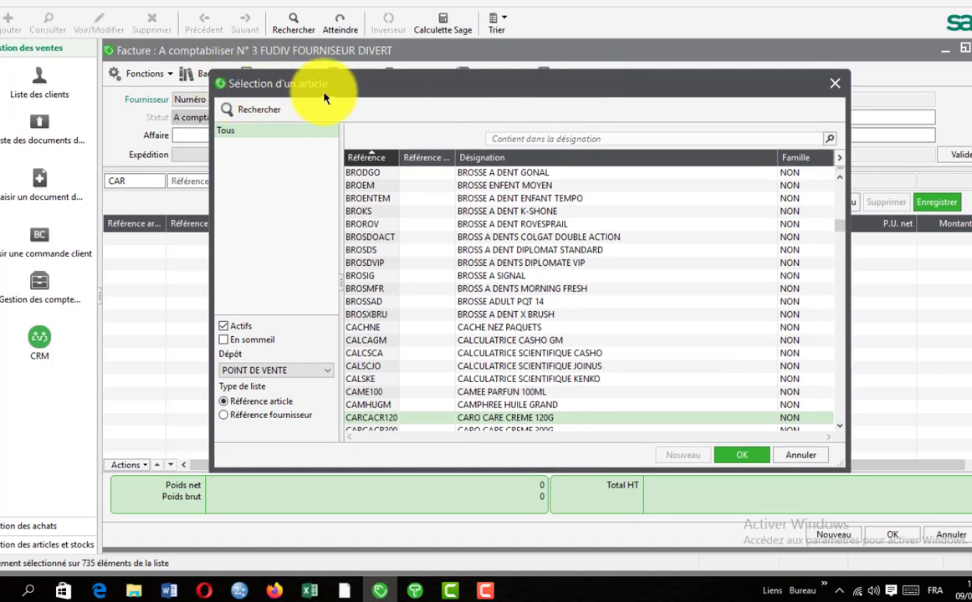
pyautogui.scroll(-4, 640, 209)
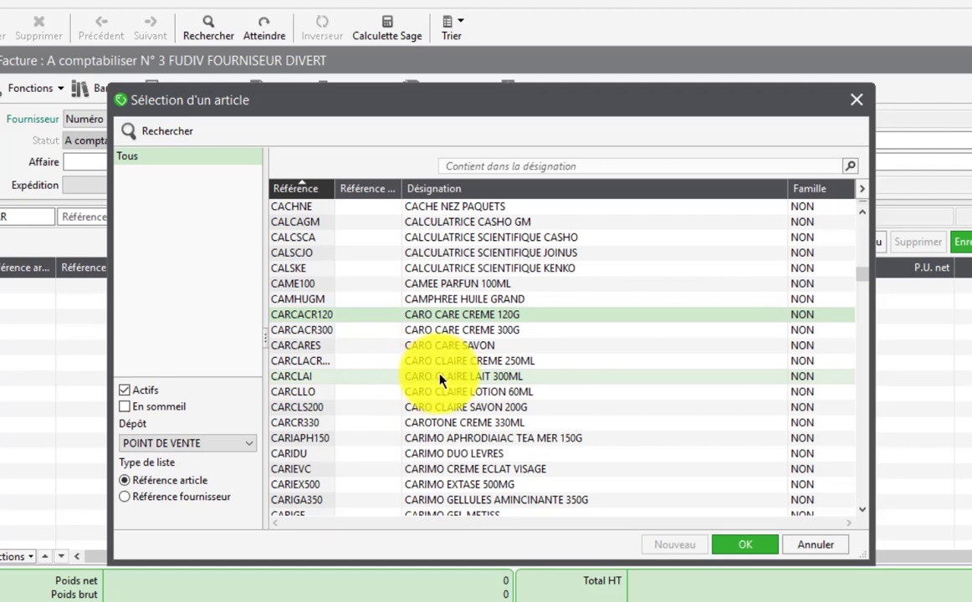
pyautogui.click(506, 381)
pyautogui.click(744, 551)
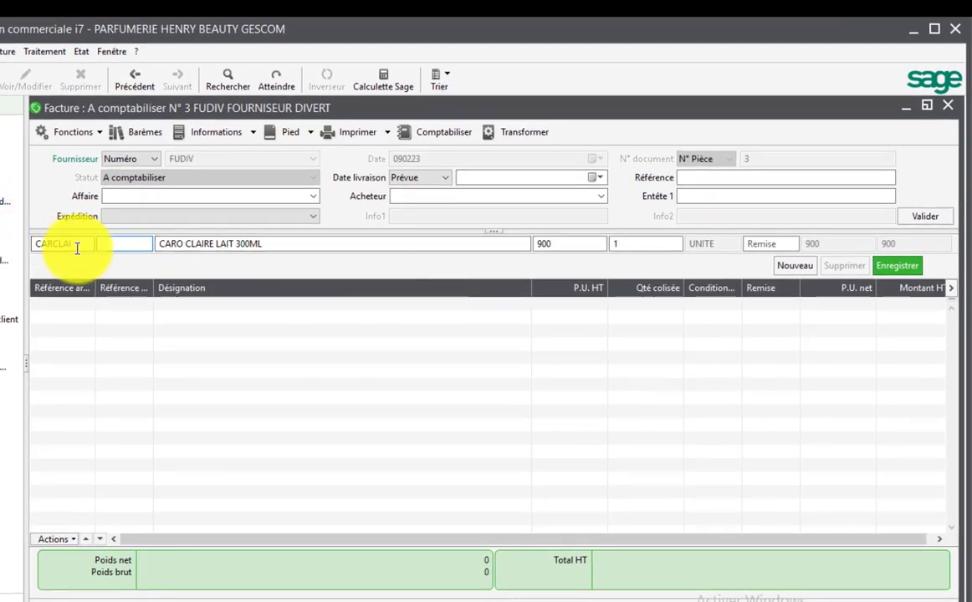
# Set the line's unit price to 1000 and its quantity to 24, and record the line.
pyautogui.click(542, 245)
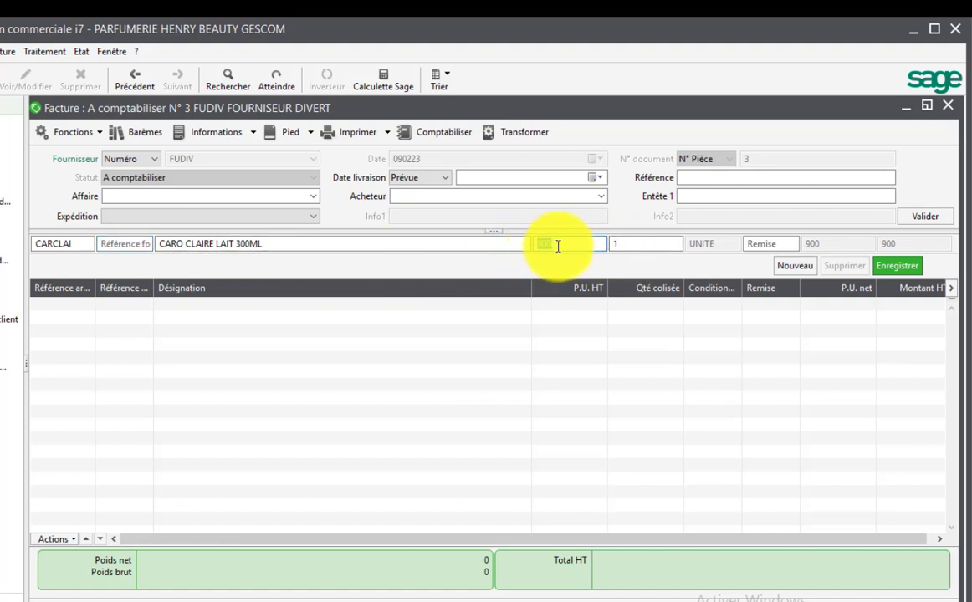
pyautogui.moveTo(559, 245); pyautogui.dragTo(533, 244)
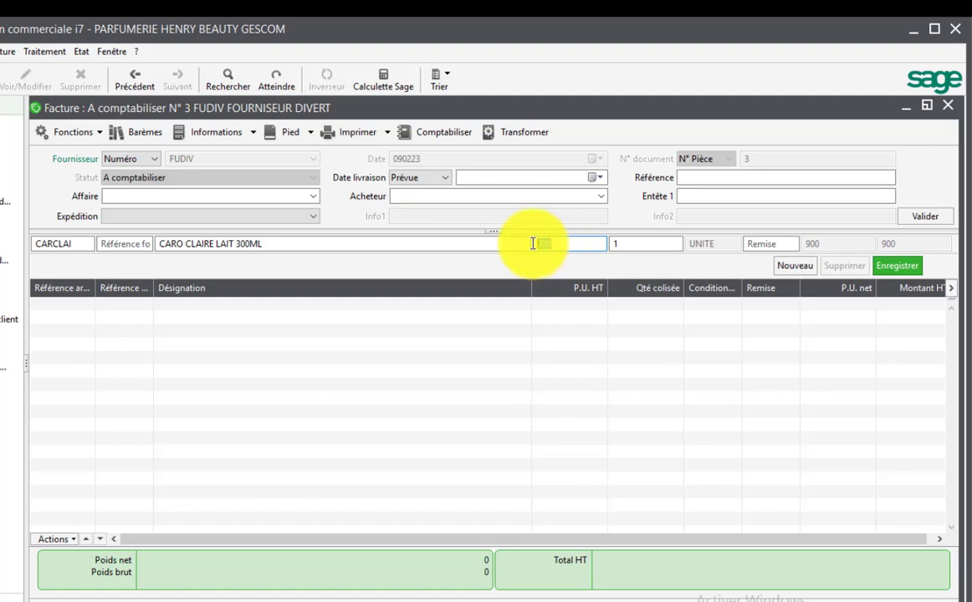
pyautogui.write('1000')
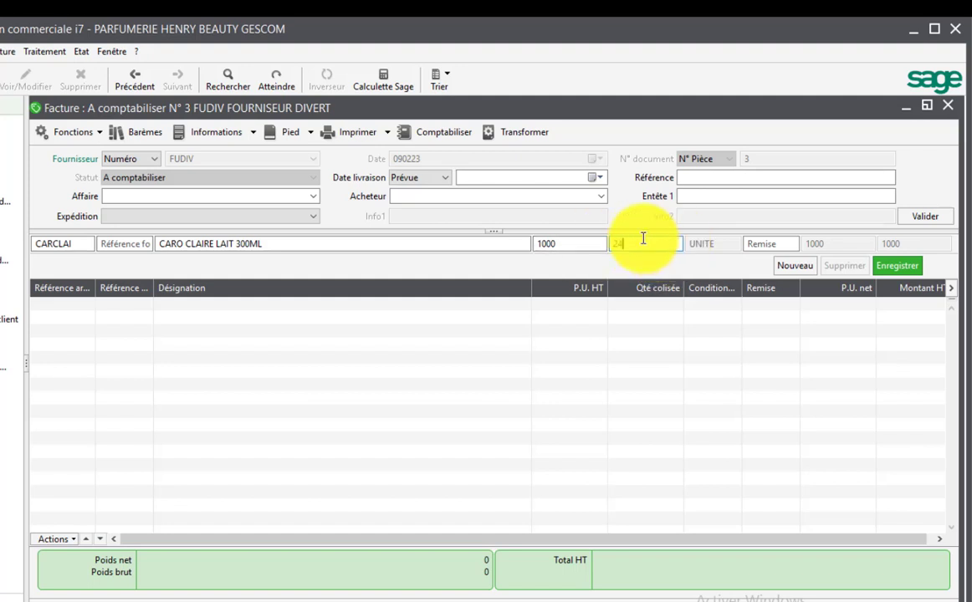
pyautogui.click(907, 268)
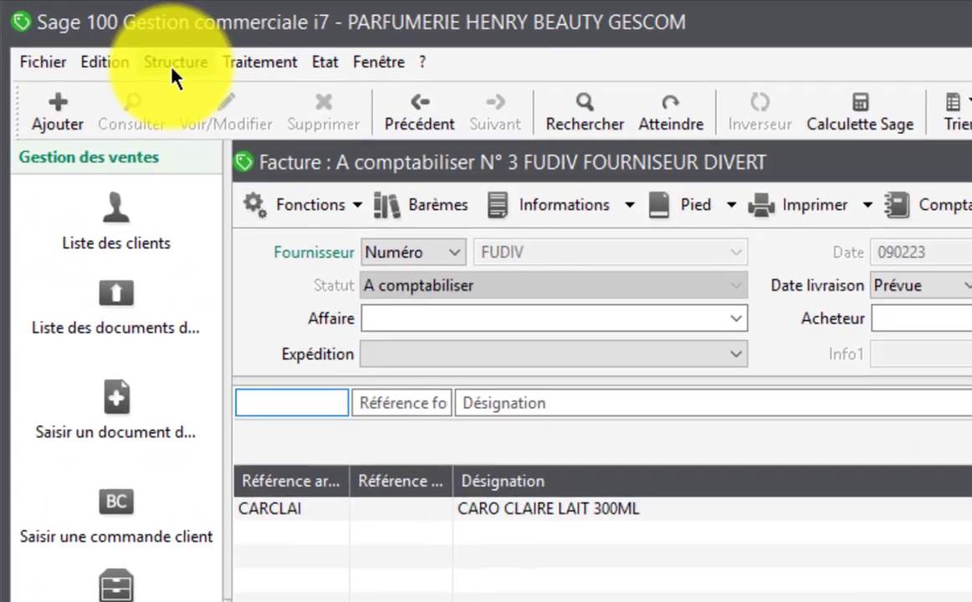
# Open the articles list, check the real stock of CARCLAI, CARO CLAIRE LAIT 300ML, and maximize the list window.
pyautogui.click(177, 66)
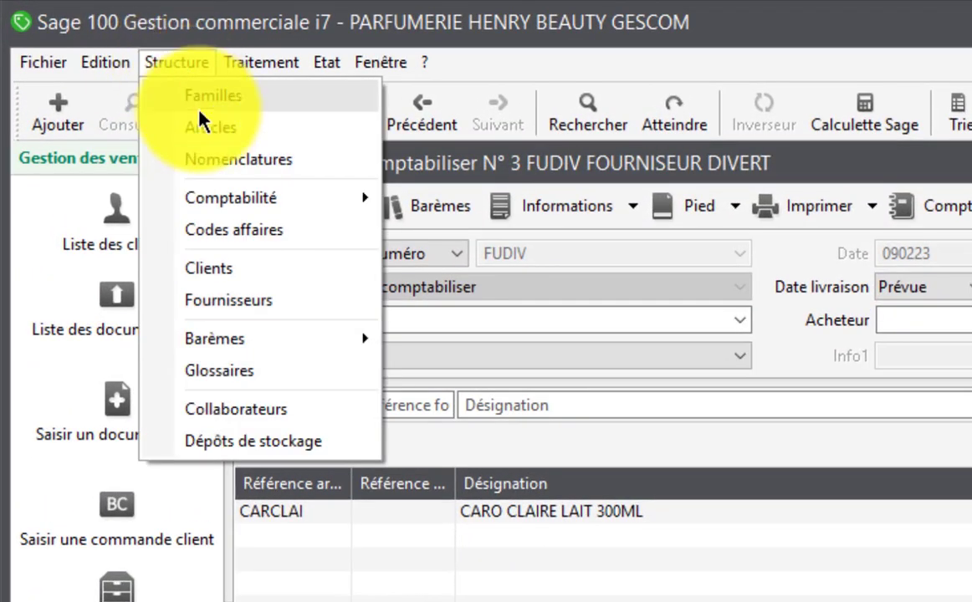
pyautogui.click(182, 130)
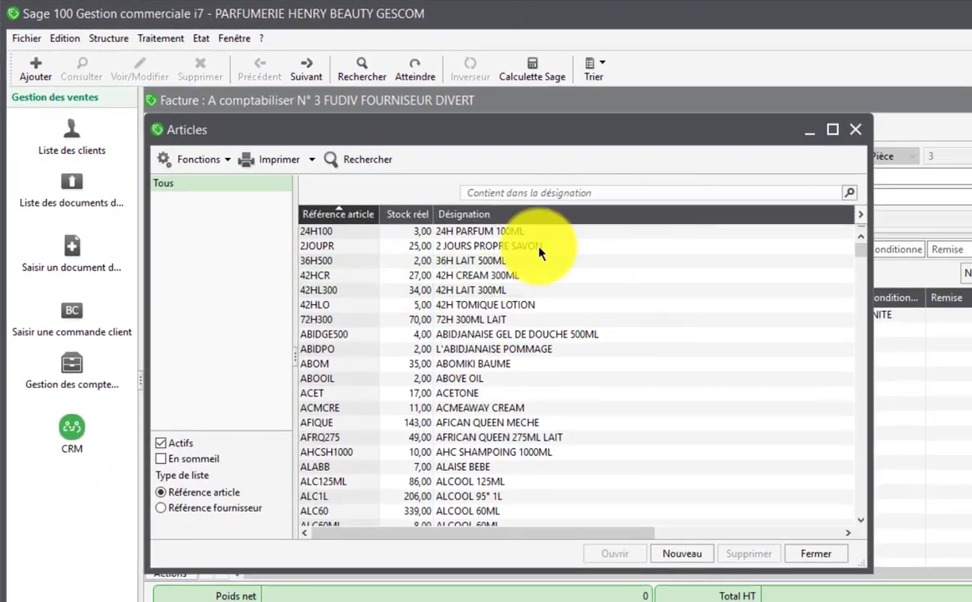
pyautogui.scroll(-1, 524, 358)
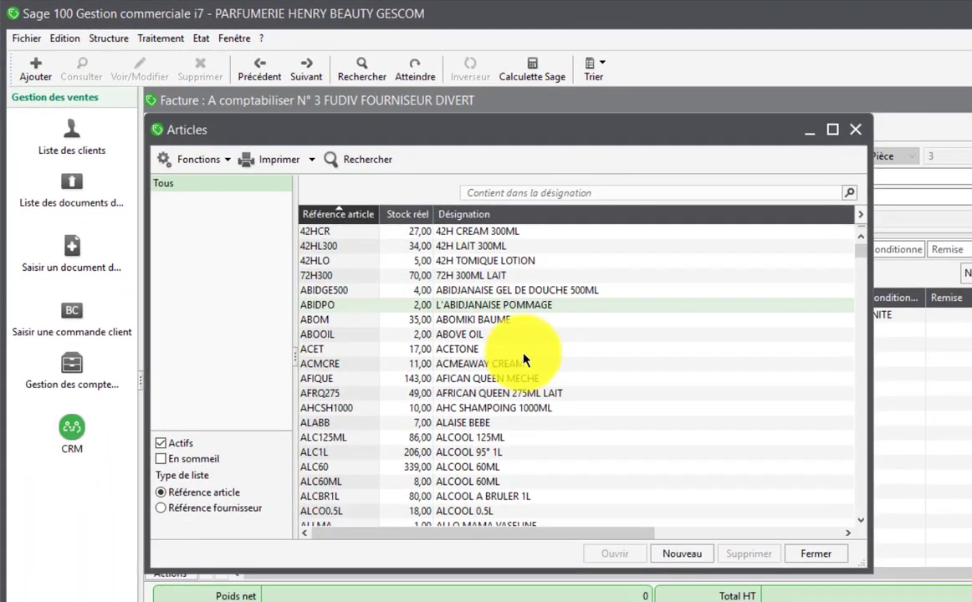
pyautogui.write('c')
pyautogui.scroll(-4, 519, 375)
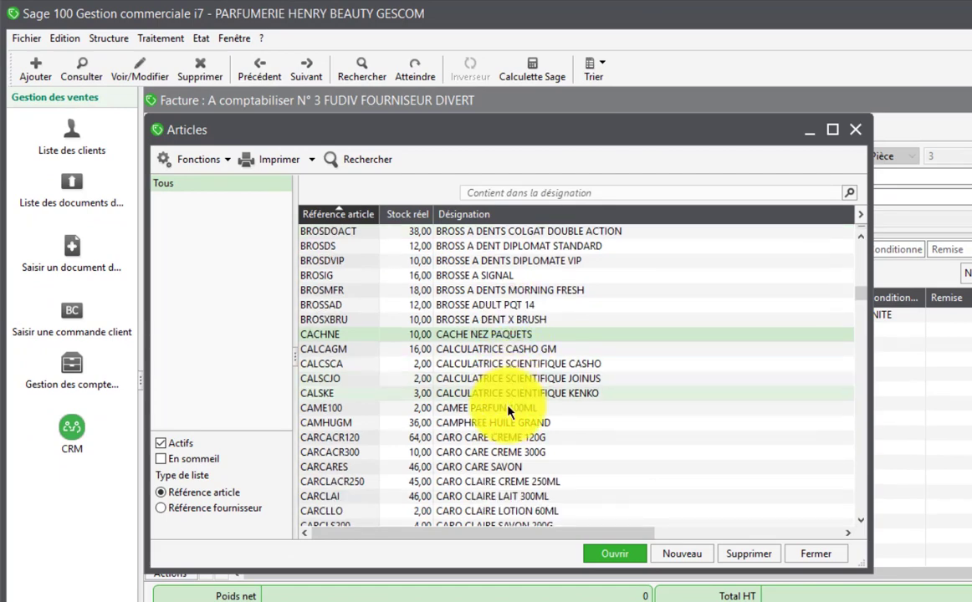
pyautogui.scroll(-1, 535, 502)
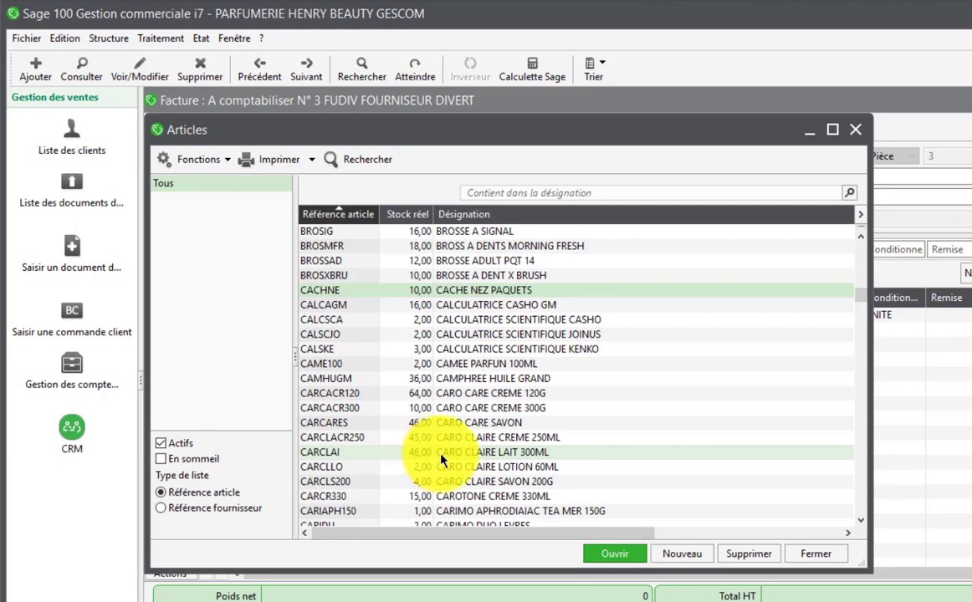
pyautogui.click(838, 131)
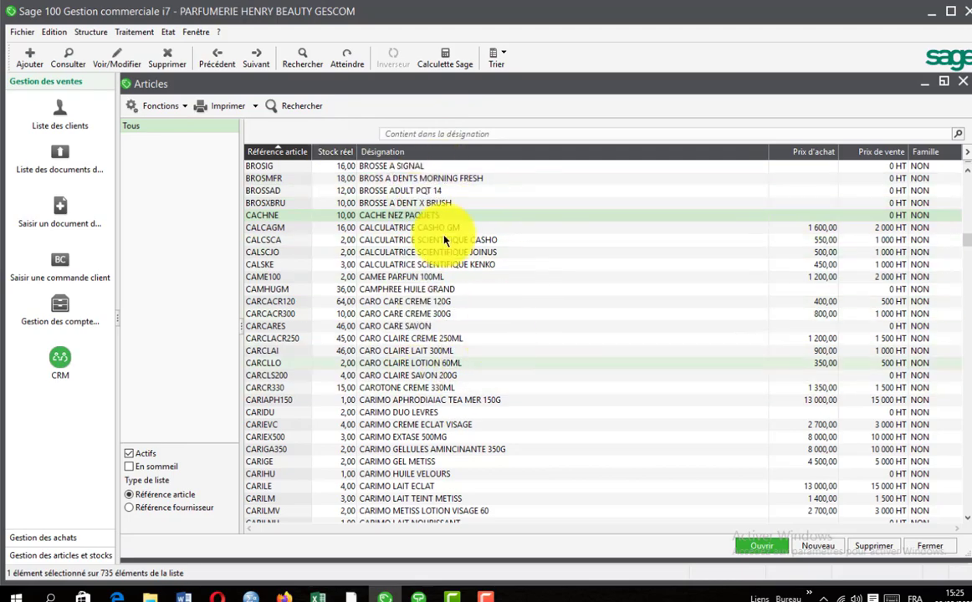
# Customize the articles list by removing the Prix d'achat, Prix de vente and Stock réel columns.
pyautogui.rightClick(511, 291)
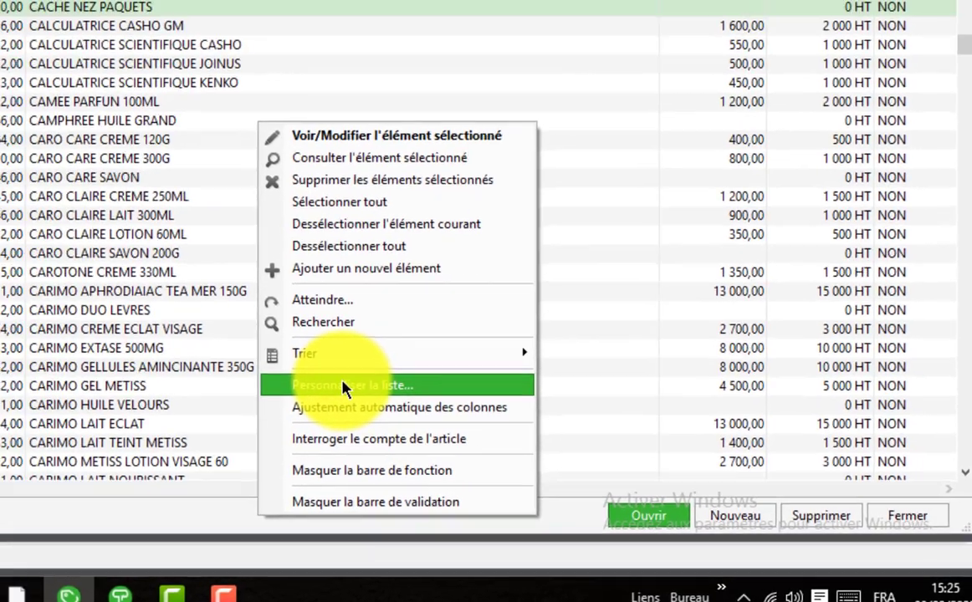
pyautogui.click(261, 368)
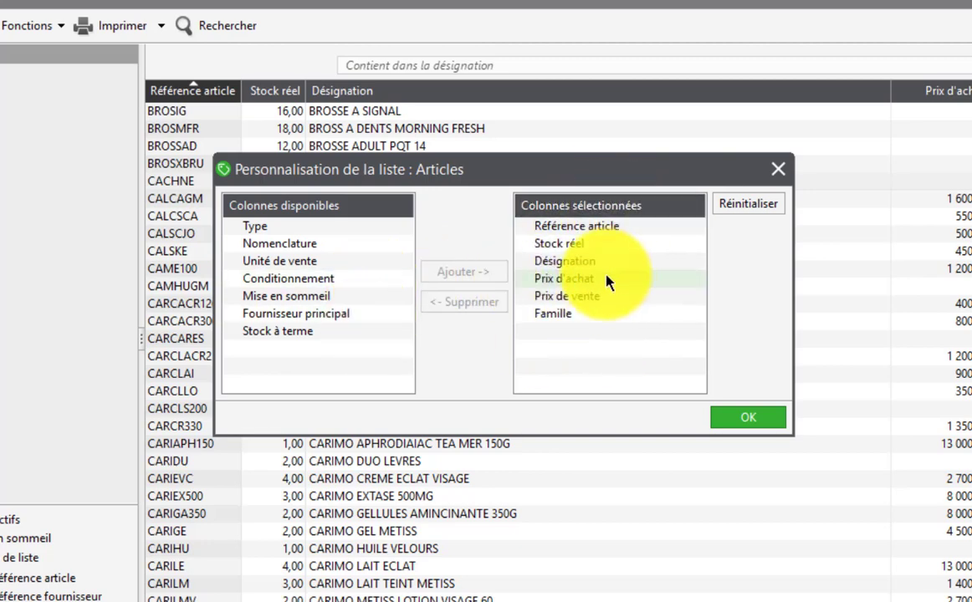
pyautogui.click(567, 278)
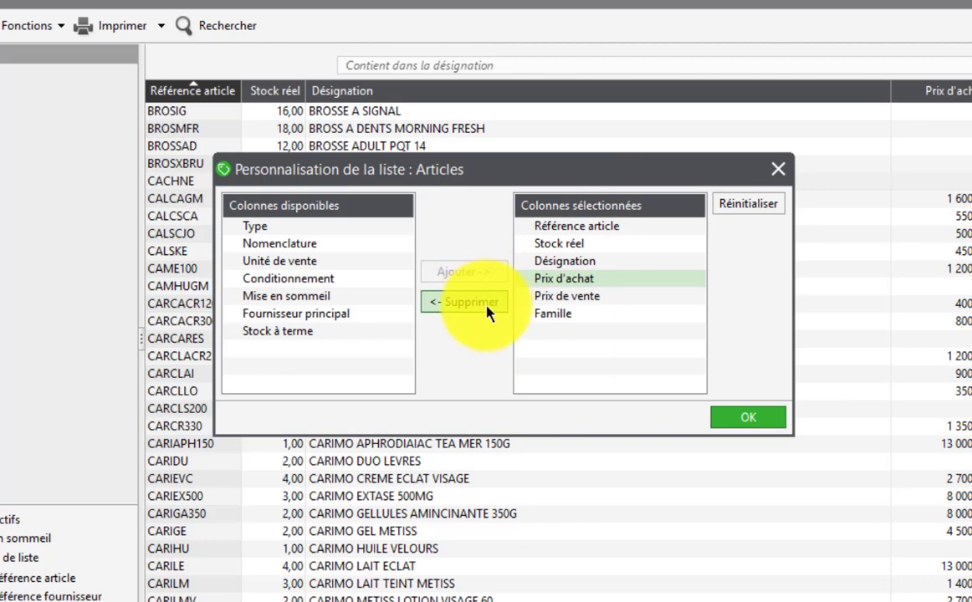
pyautogui.click(481, 304)
pyautogui.click(463, 303)
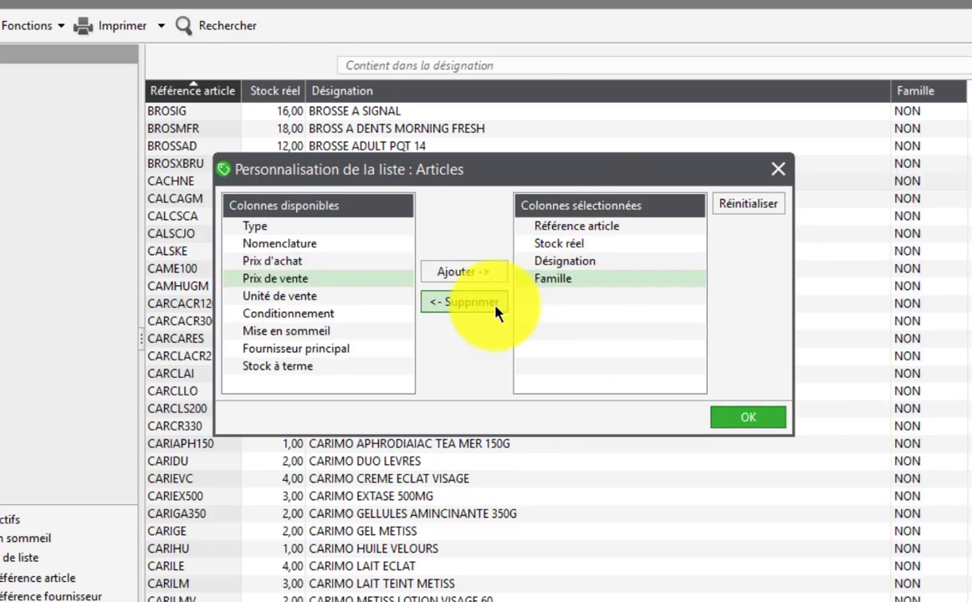
pyautogui.click(567, 245)
pyautogui.click(464, 302)
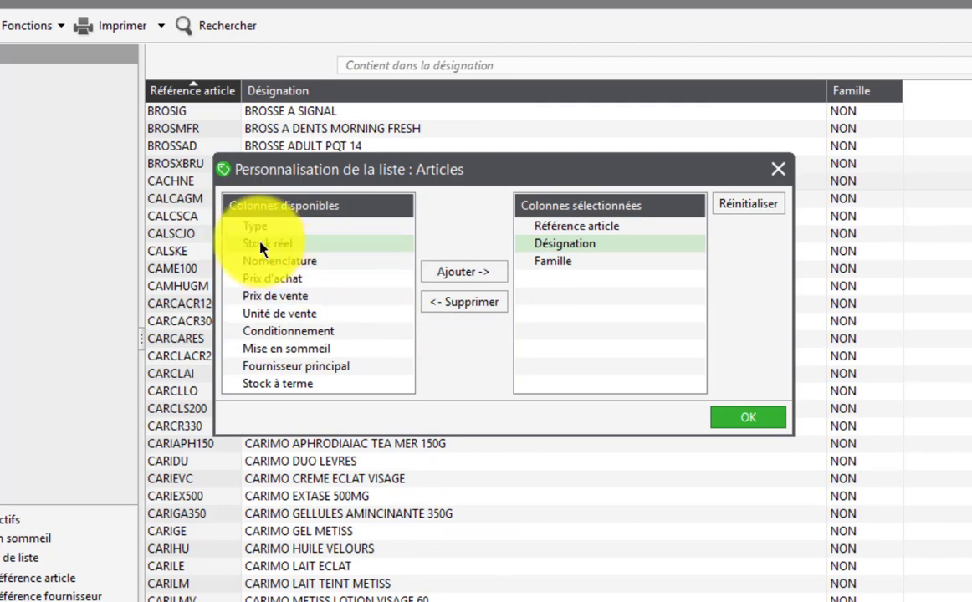
# Add the Stock réel, Prix d'achat and Prix de vente columns back to the articles list and validate the customization.
pyautogui.click(452, 273)
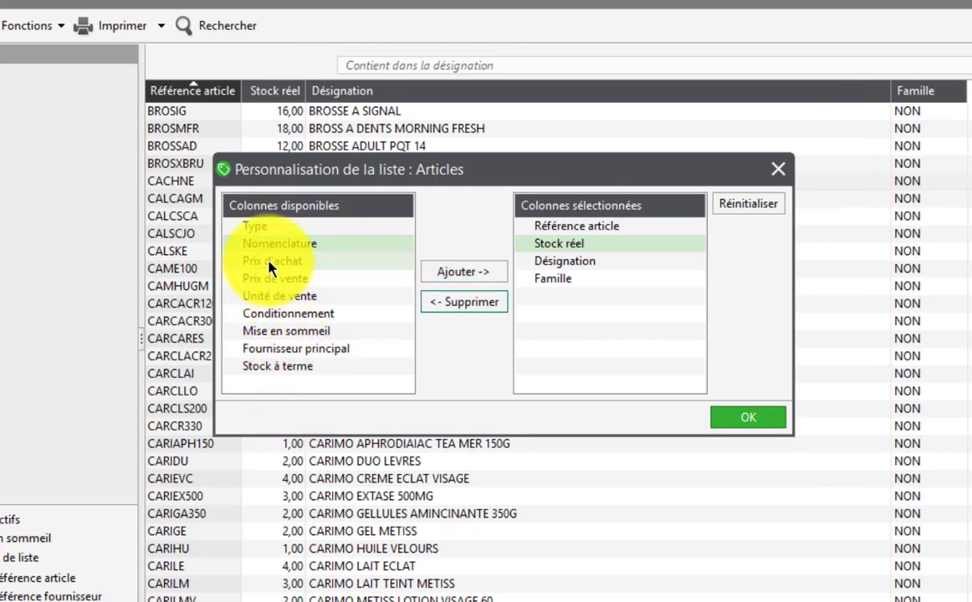
pyautogui.click(270, 262)
pyautogui.click(475, 278)
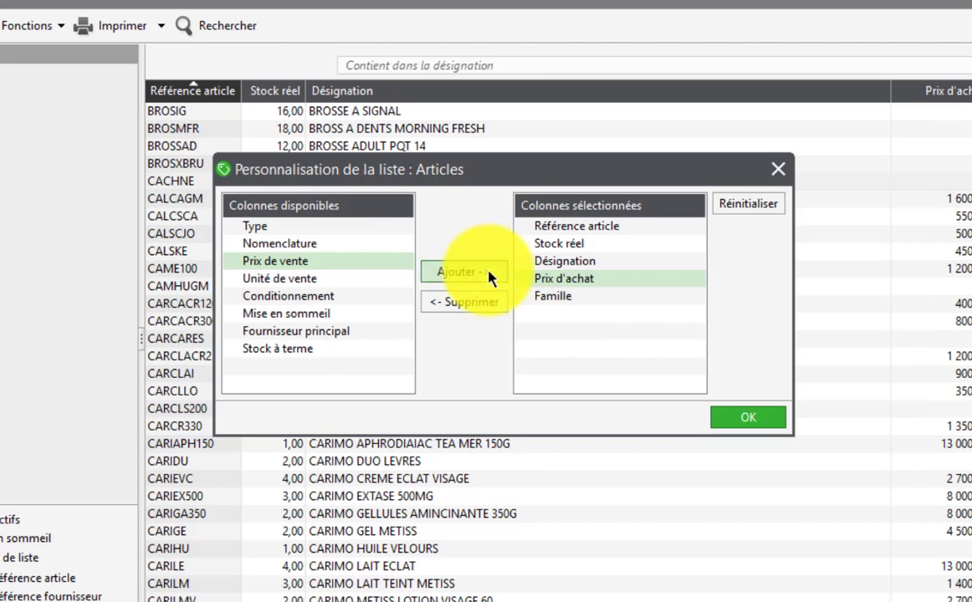
pyautogui.click(488, 272)
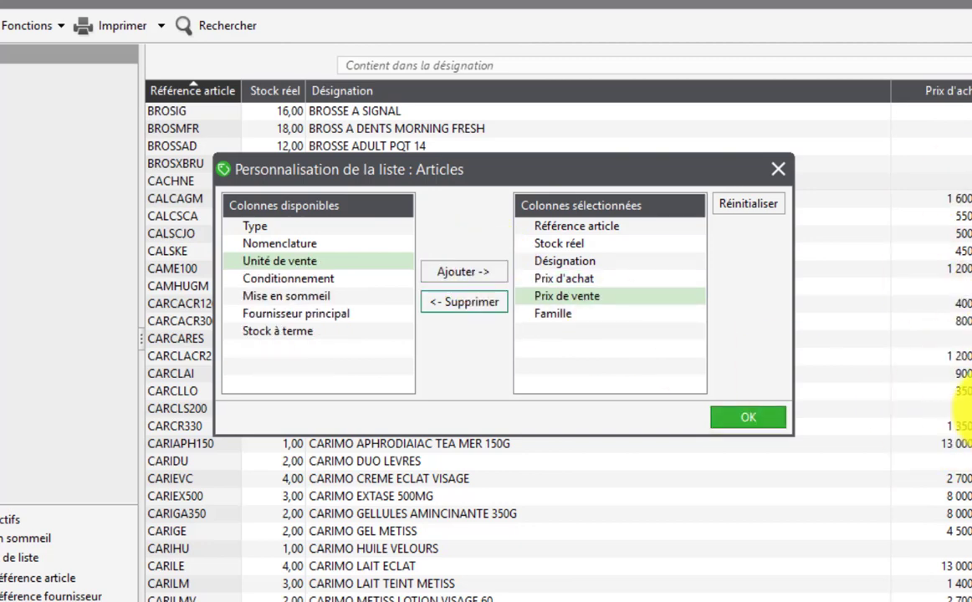
pyautogui.click(733, 418)
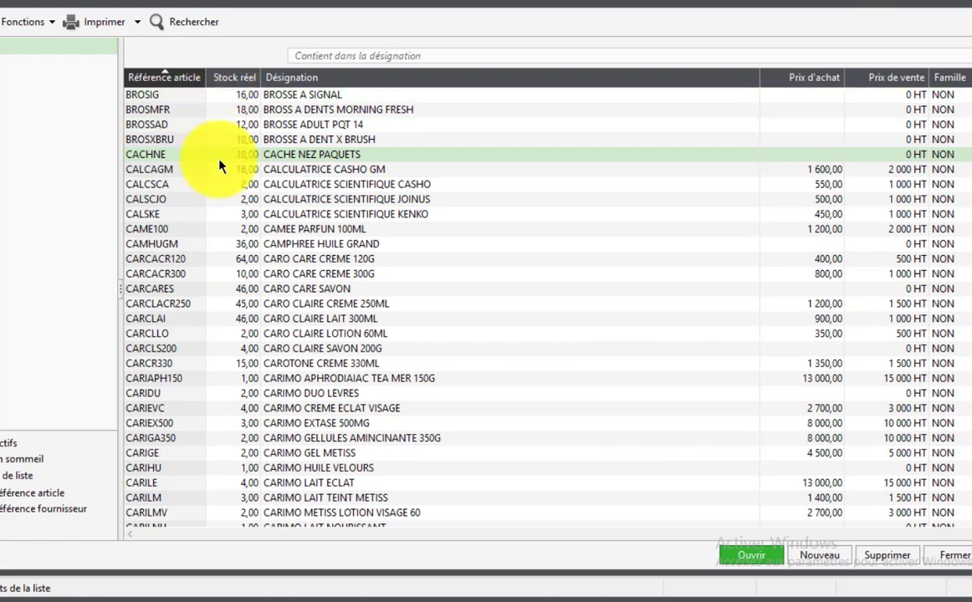
# Review the real stock of the calculator articles in the list, including CALCSCA, and close the articles list.
pyautogui.scroll(1, 251, 259)
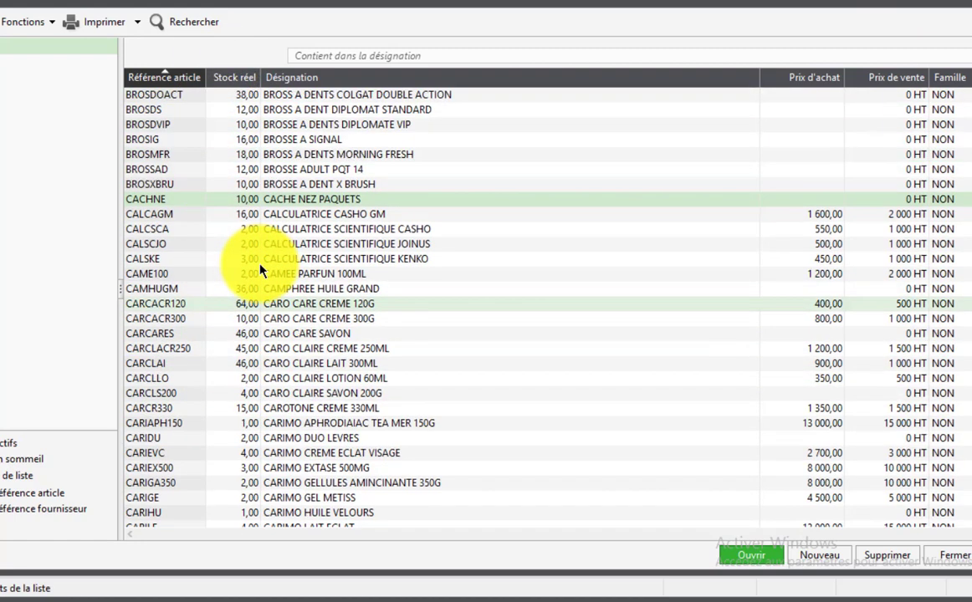
pyautogui.scroll(2, 261, 270)
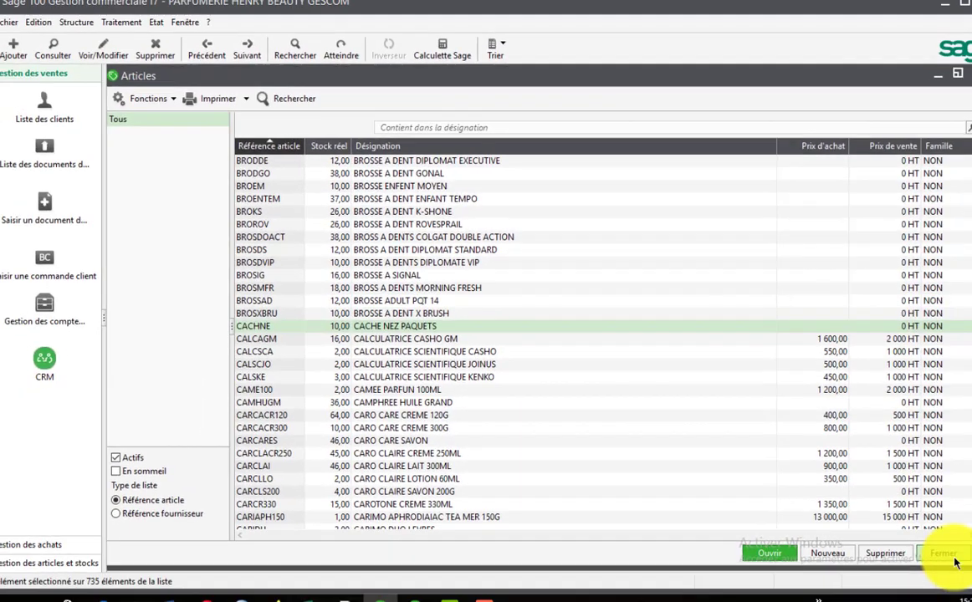
pyautogui.click(952, 557)
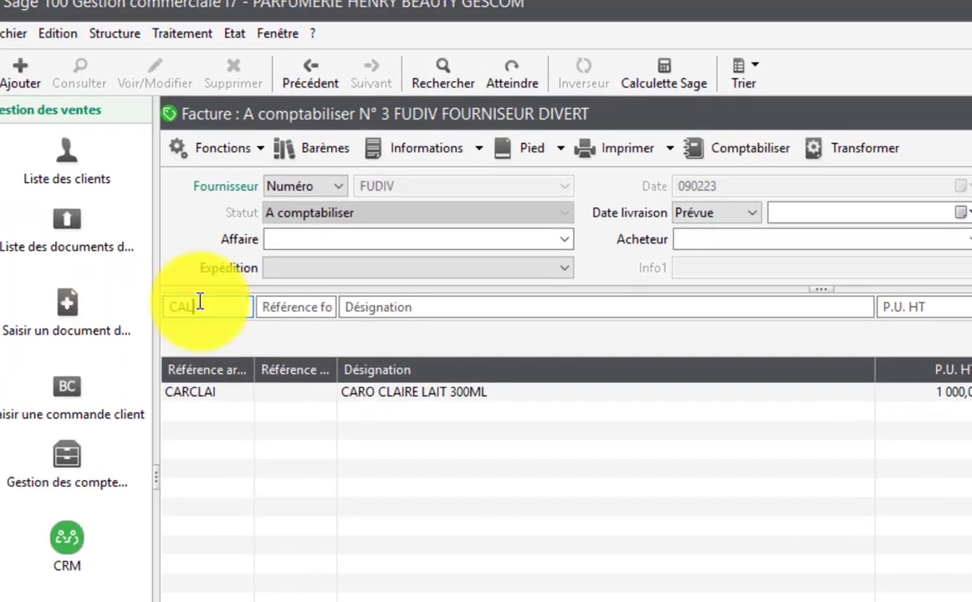
# Look up CAL, choose CALCSCA, CALCULATRICE SCIENTIFIQUE CASHO, set its quantity to 100 and record the invoice line.
pyautogui.press('Tab')
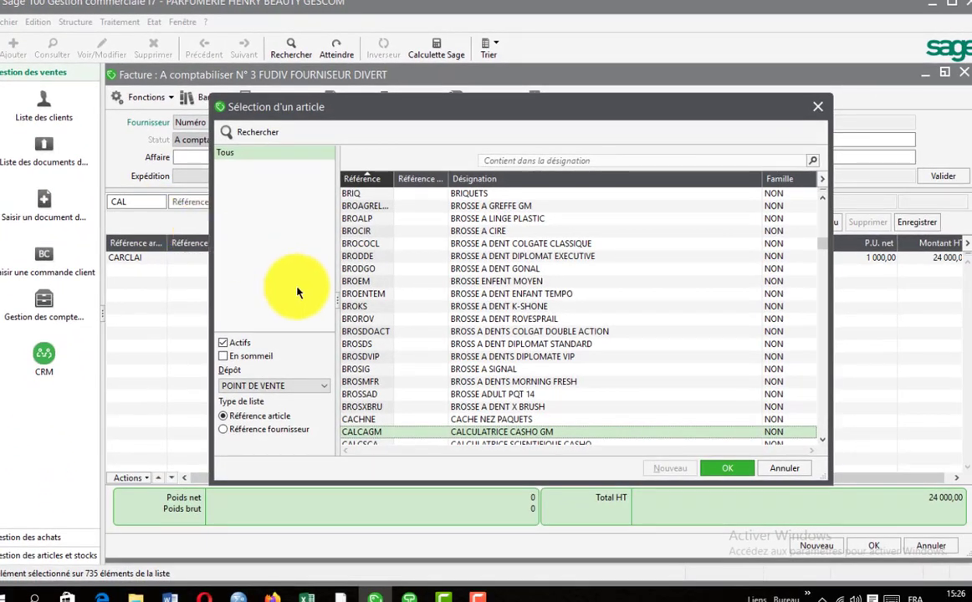
pyautogui.scroll(-2, 569, 358)
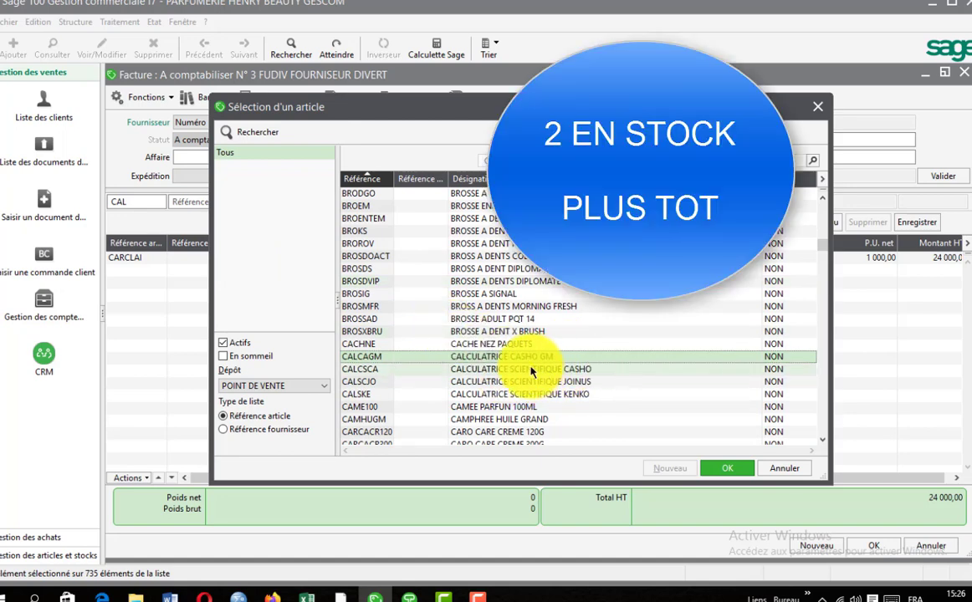
pyautogui.click(530, 371)
pyautogui.click(729, 465)
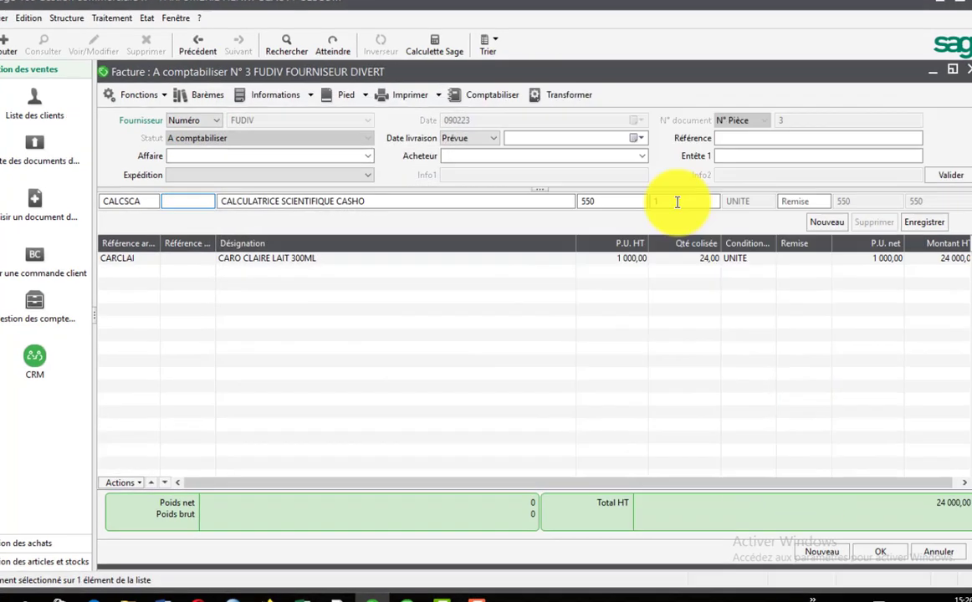
pyautogui.click(676, 202)
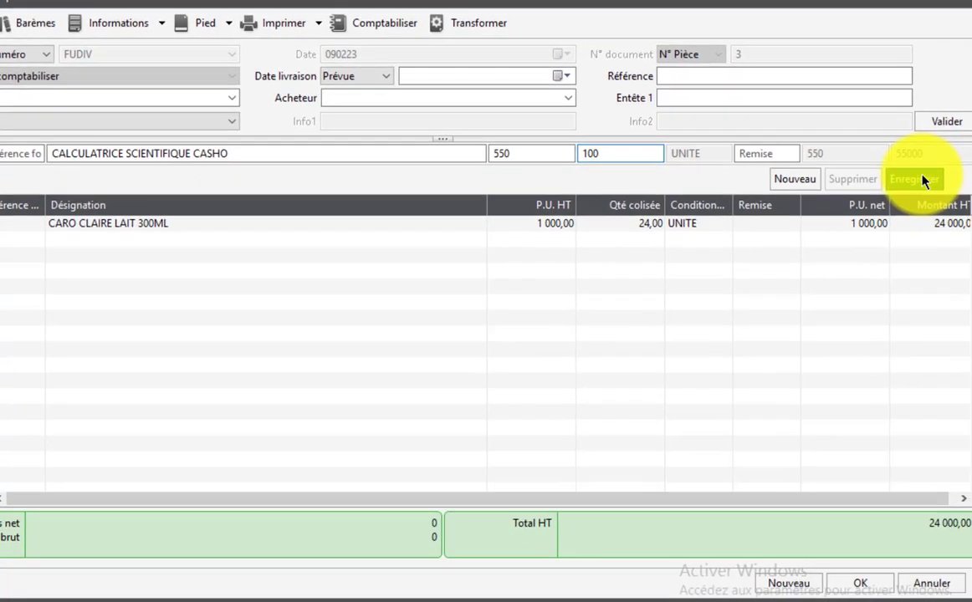
pyautogui.click(922, 180)
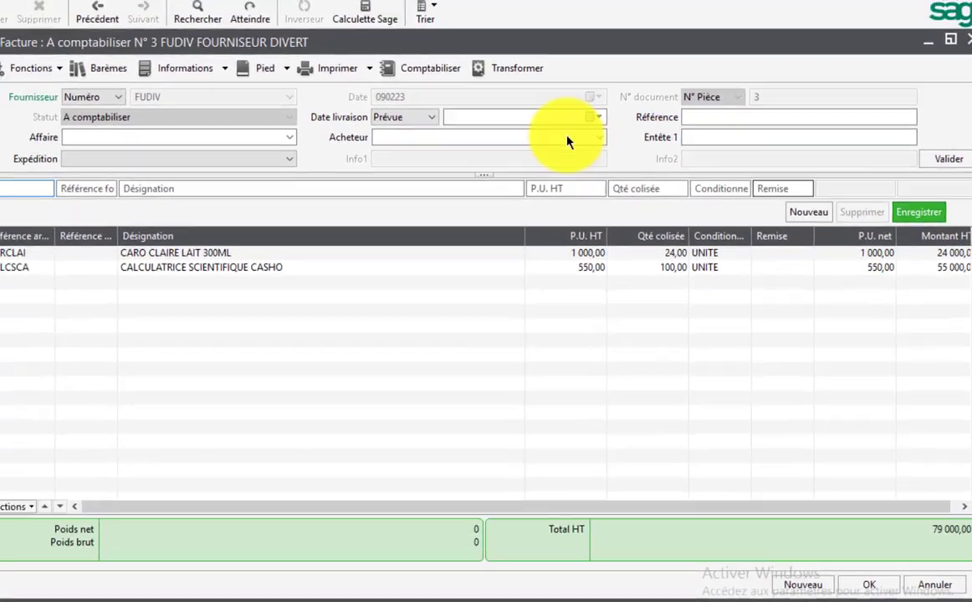
# Check the real stock of CALCULATRICE SCIENTIFIQUE CASHO in the articles list and close the list.
pyautogui.click(87, 46)
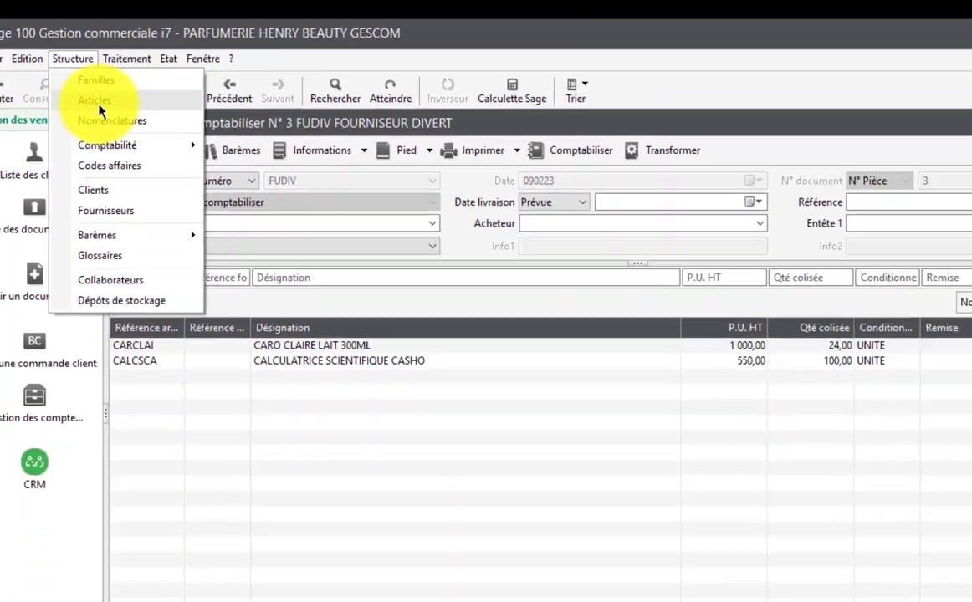
pyautogui.click(97, 102)
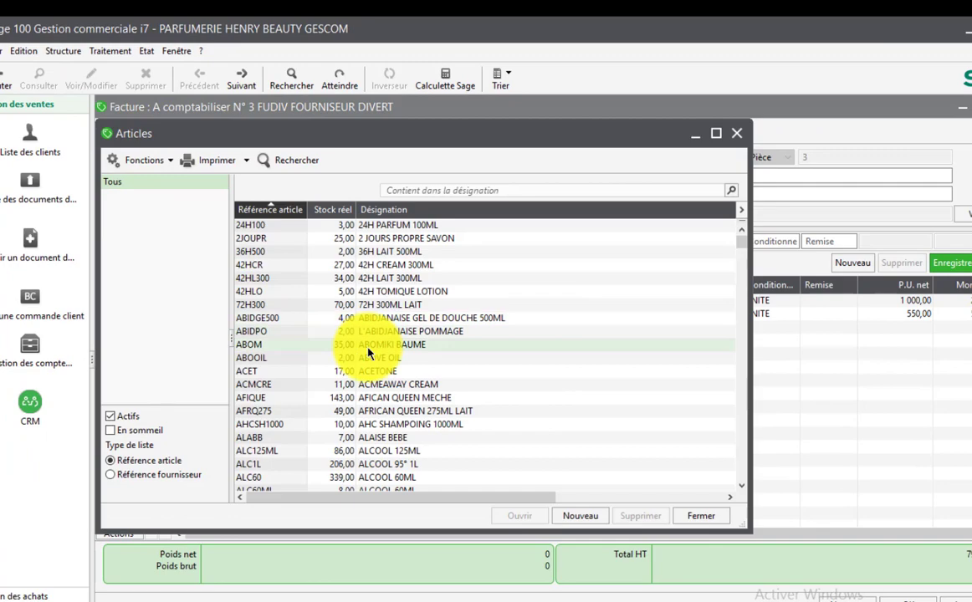
pyautogui.scroll(-20, 368, 353)
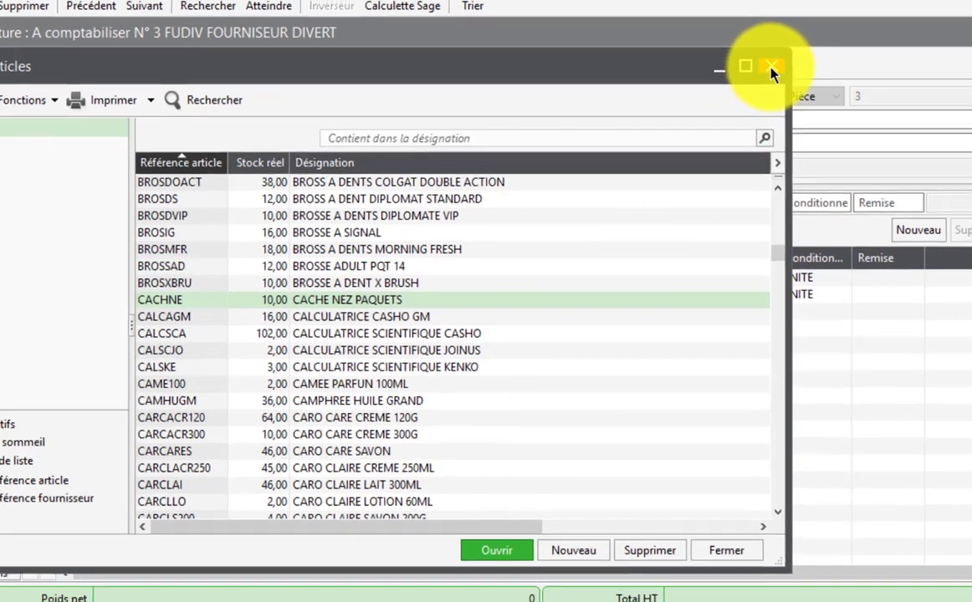
pyautogui.click(773, 64)
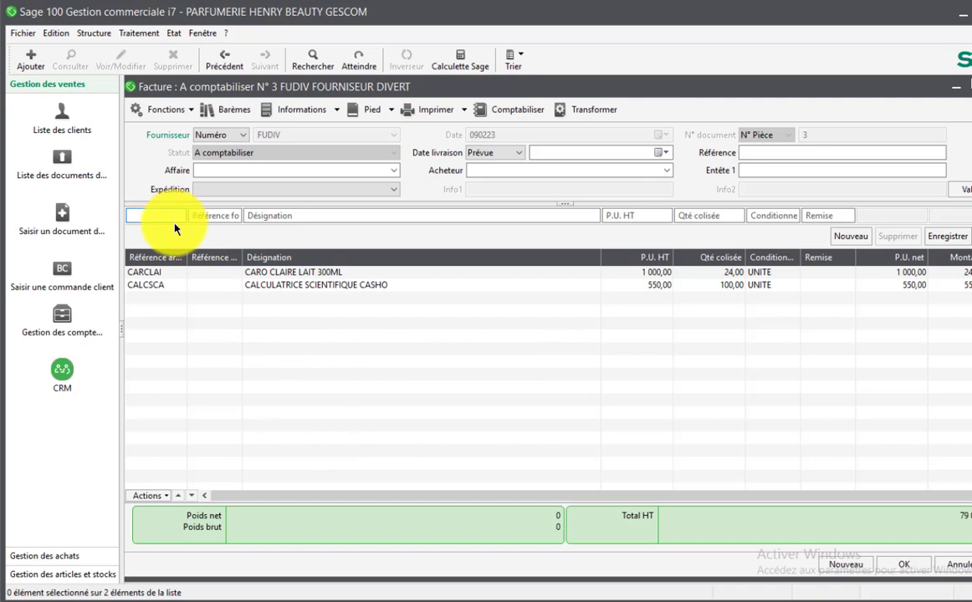
# Search the articles list for references starting with TEE, examine the nearby articles and close the list.
pyautogui.click(94, 34)
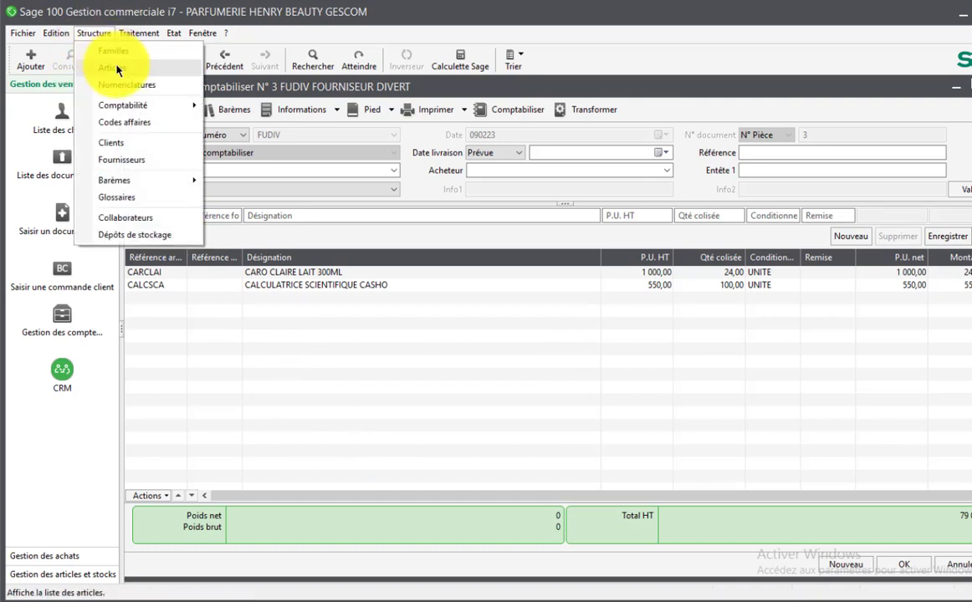
pyautogui.click(117, 69)
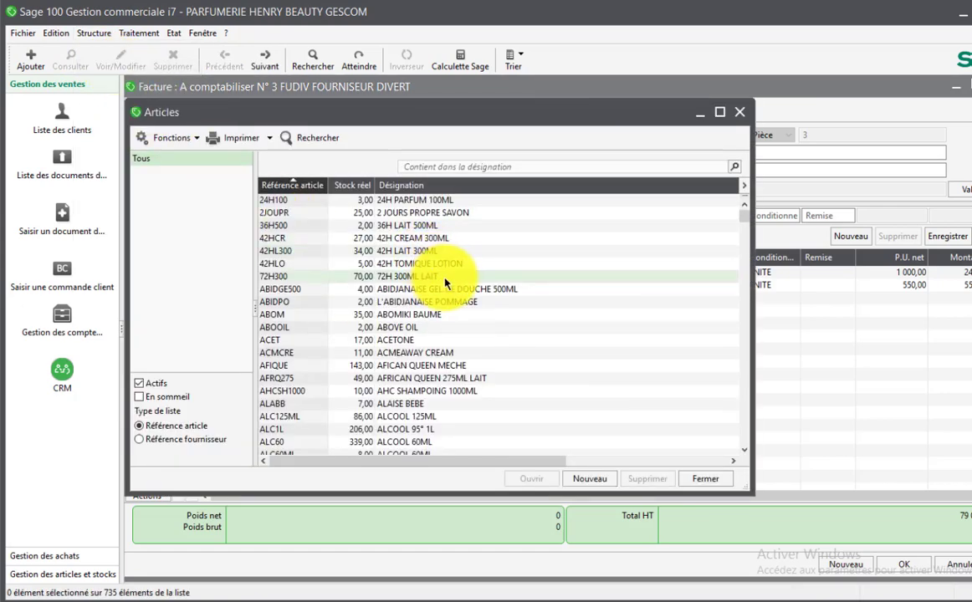
pyautogui.write('tee')
pyautogui.scroll(-1, 463, 335)
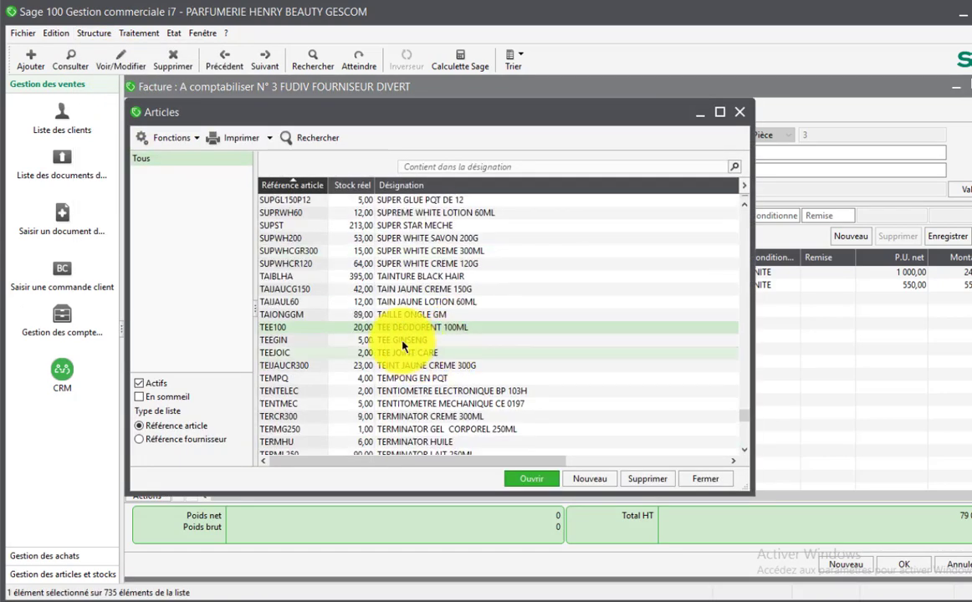
pyautogui.scroll(-4, 402, 345)
pyautogui.scroll(3, 392, 343)
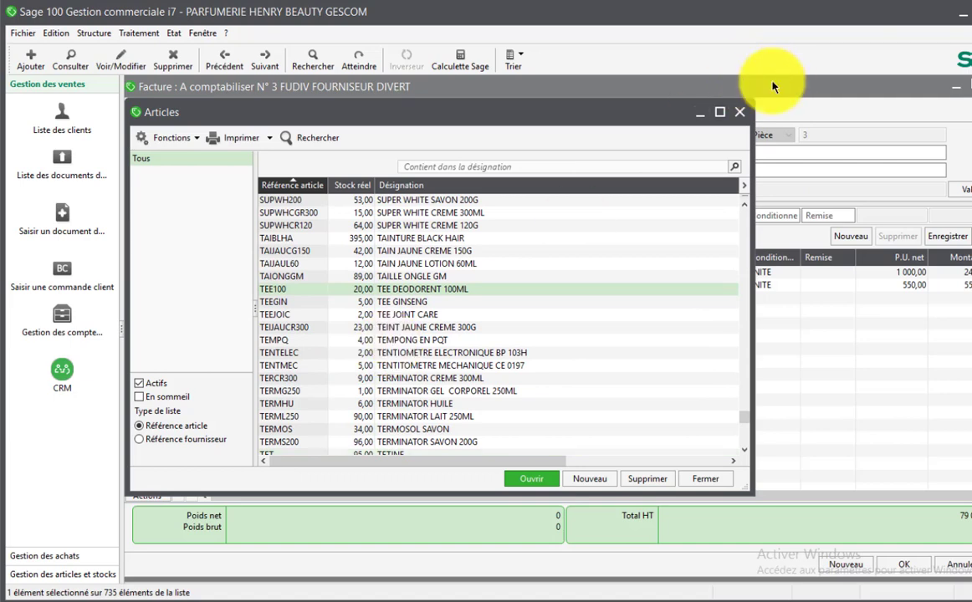
pyautogui.click(739, 111)
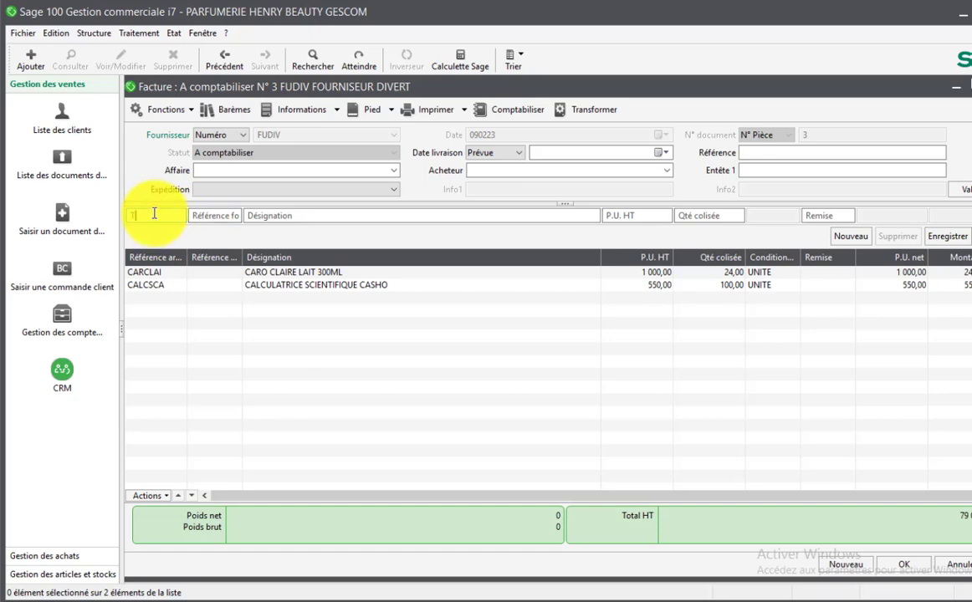
# Look up the reference TEL for a new invoice line, browse the nearby articles and close the selection without choosing one.
pyautogui.press('Tab')
pyautogui.scroll(-5, 619, 368)
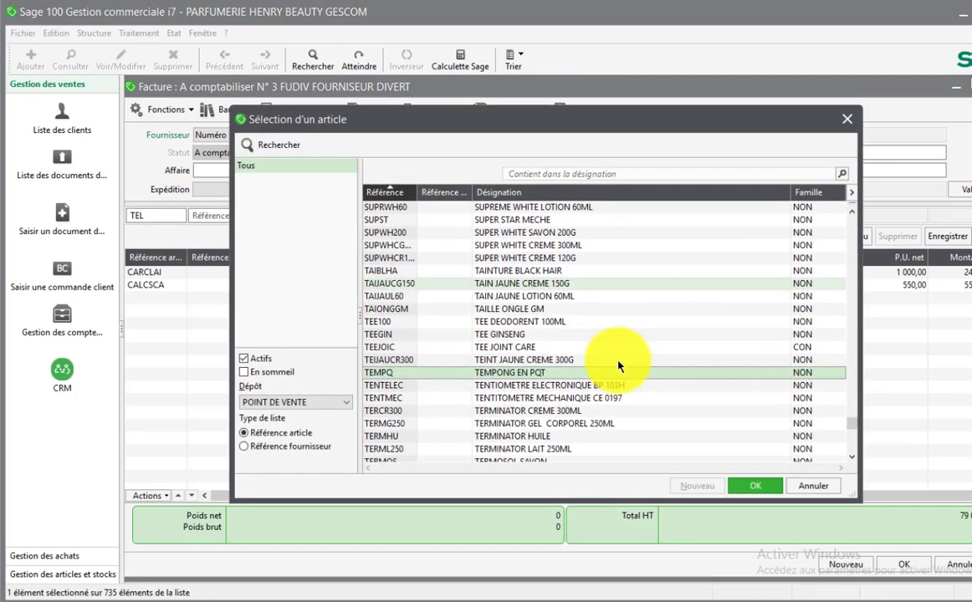
pyautogui.scroll(-2, 519, 377)
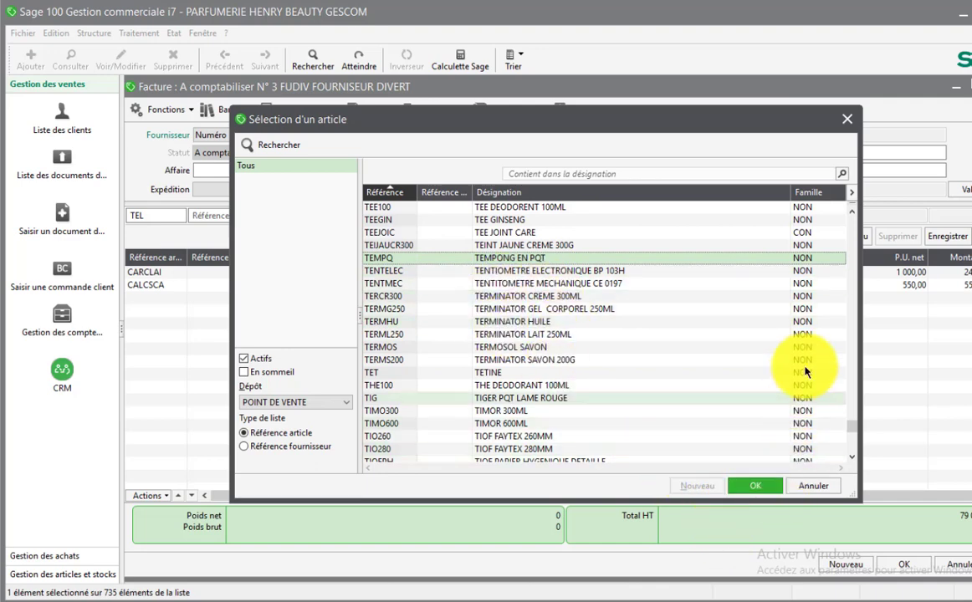
pyautogui.click(847, 119)
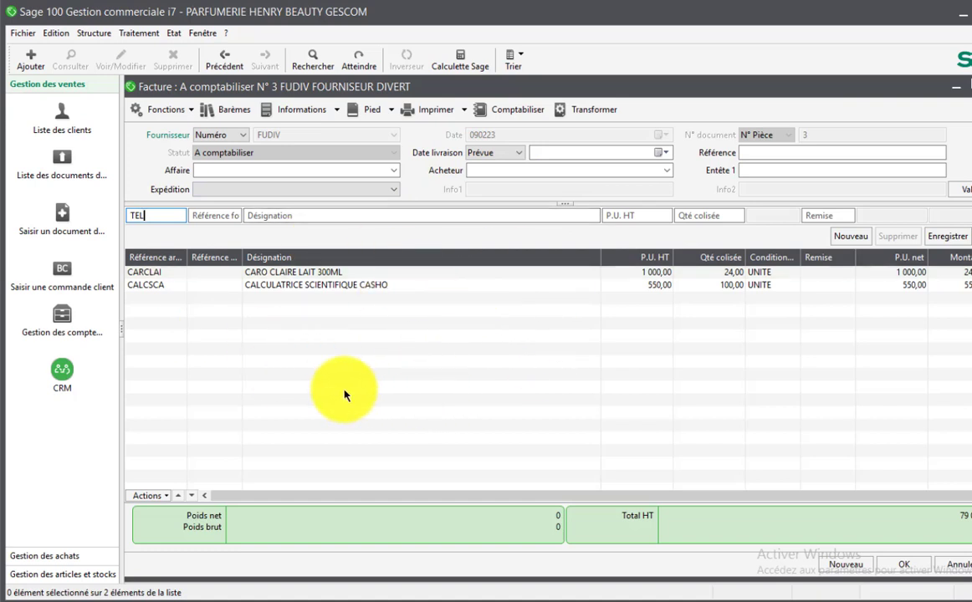
# Create a new article from the articles list with reference TEL300 and designation TELECOMANDE TOUTES TELE.
pyautogui.click(94, 33)
pyautogui.click(112, 66)
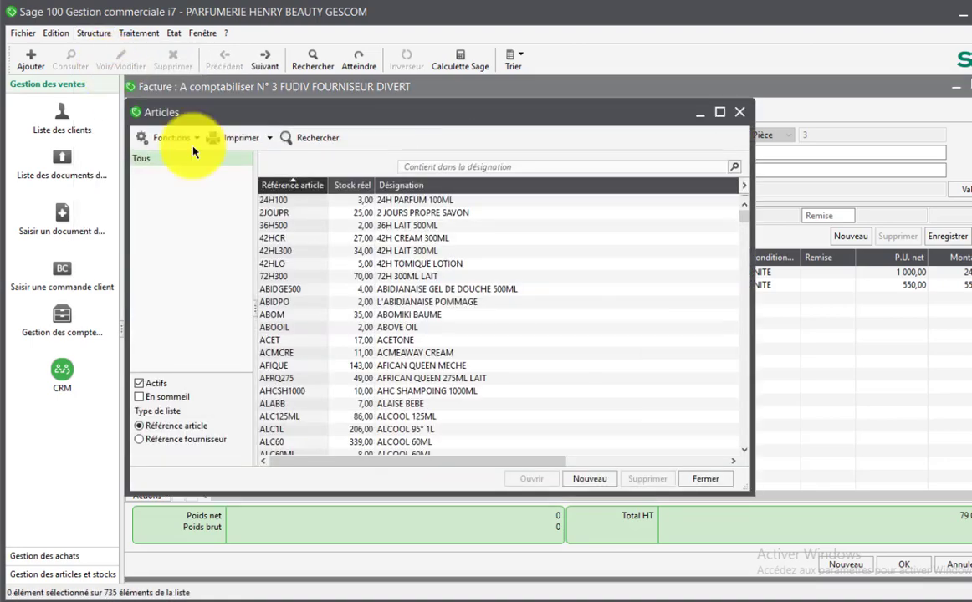
pyautogui.click(597, 481)
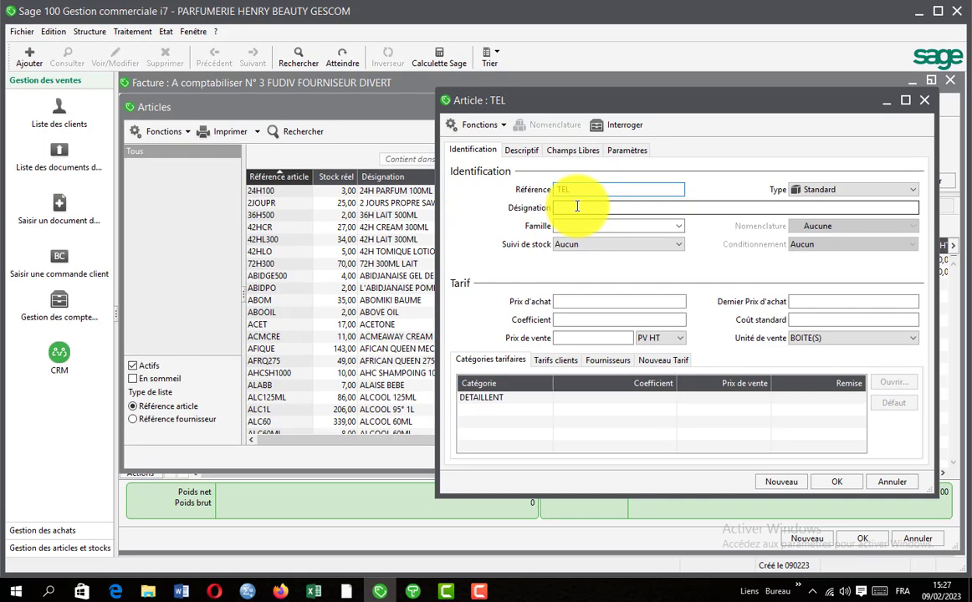
pyautogui.write('TEL300')
pyautogui.click(577, 207)
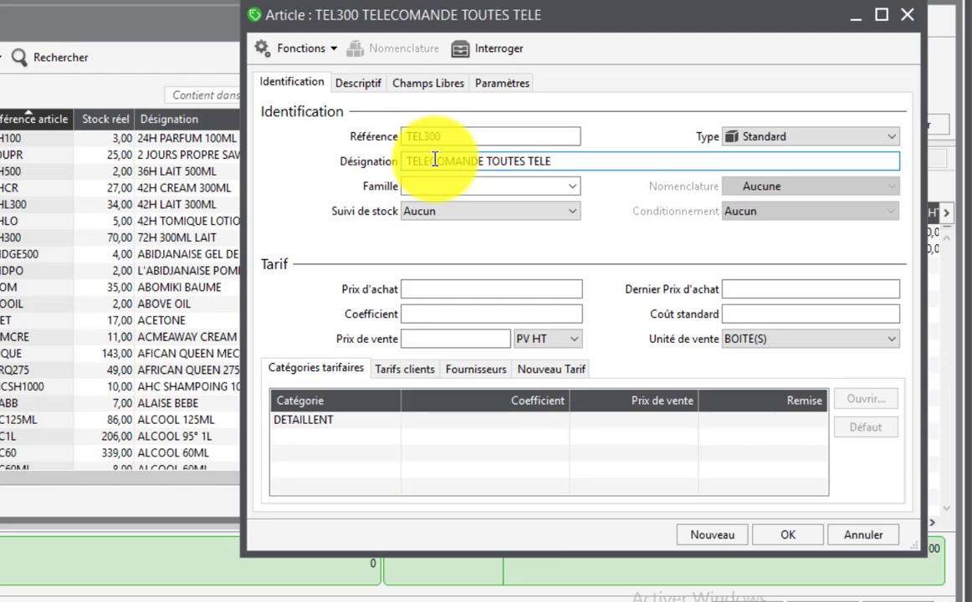
pyautogui.press('Tab')
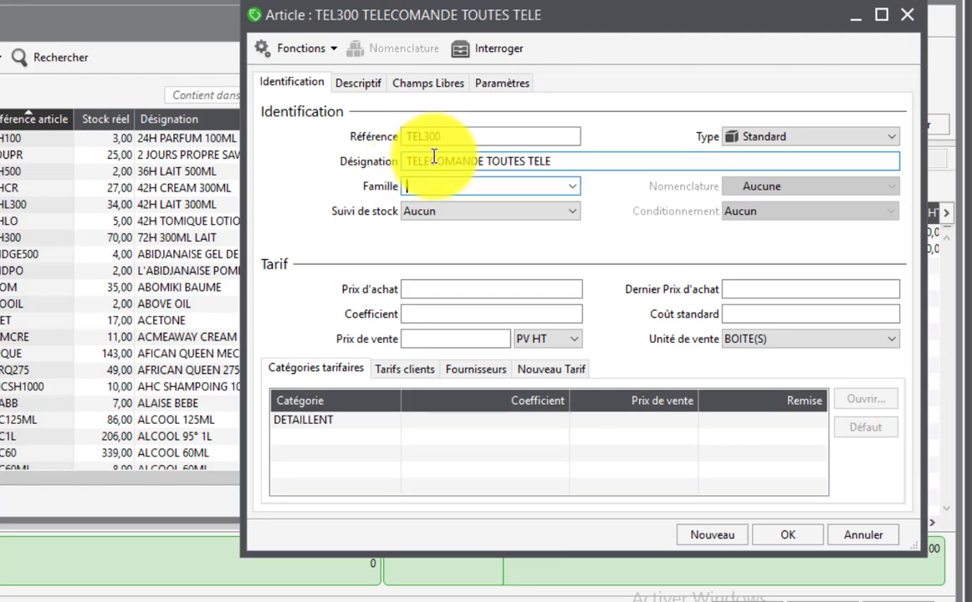
# Assign article TEL300 to family CON with purchase price 1000 and selling price 1500, save it and close the articles list.
pyautogui.click(578, 189)
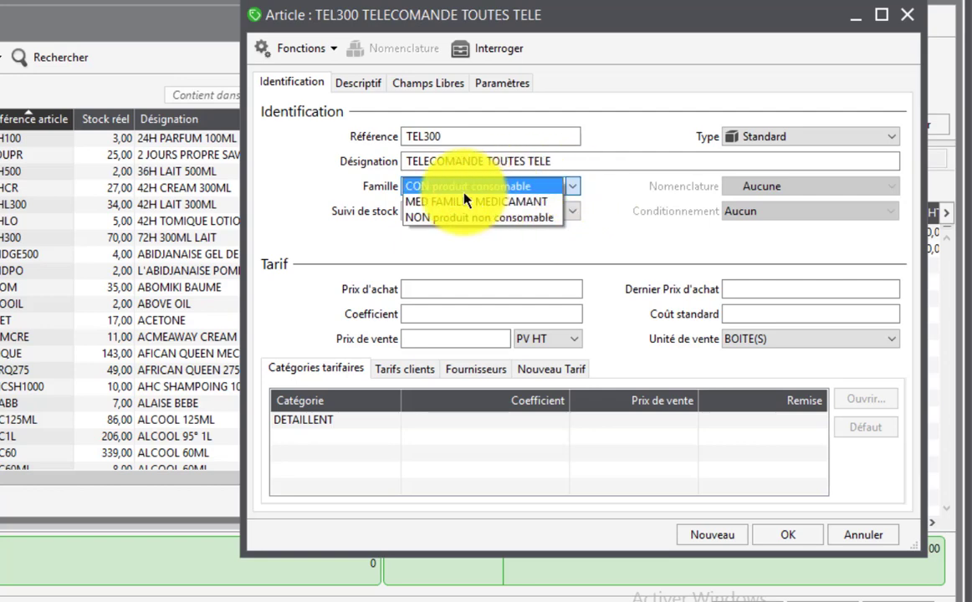
pyautogui.click(424, 187)
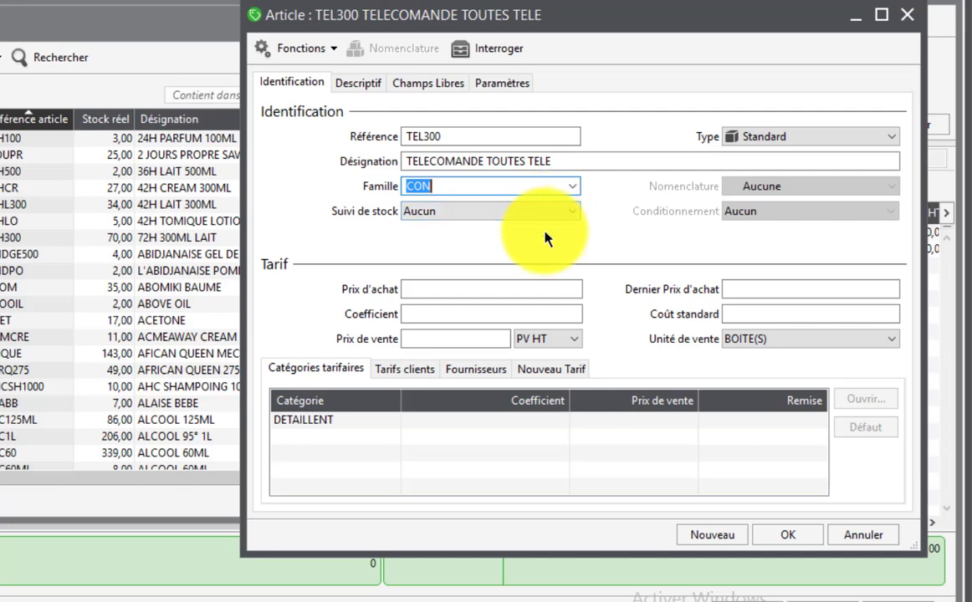
pyautogui.click(481, 289)
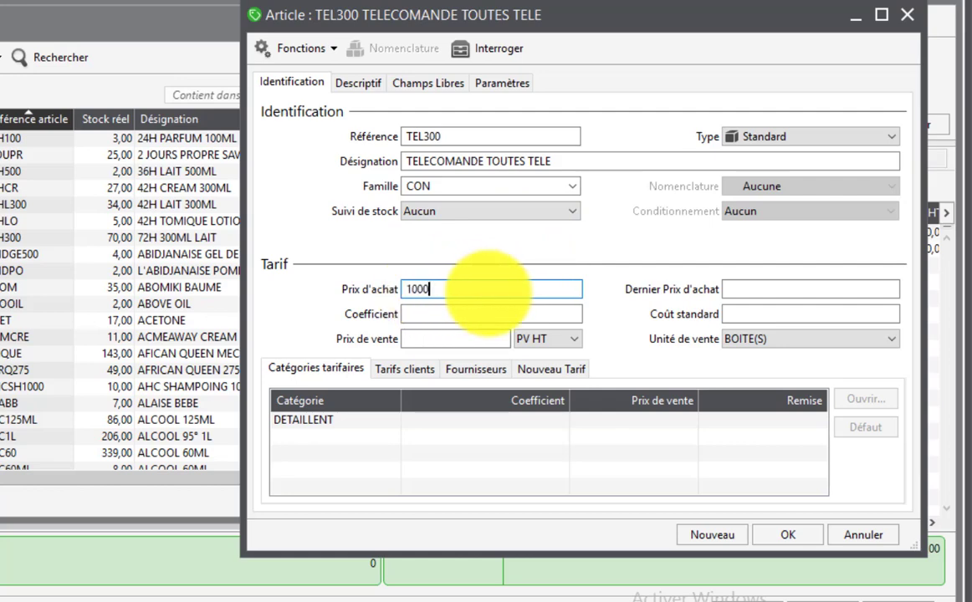
pyautogui.click(482, 316)
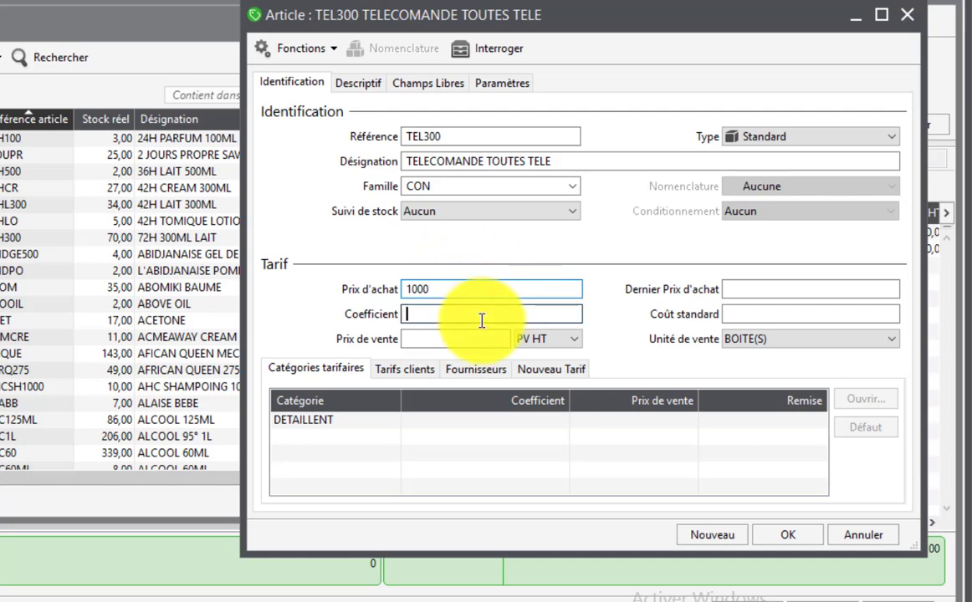
pyautogui.click(452, 334)
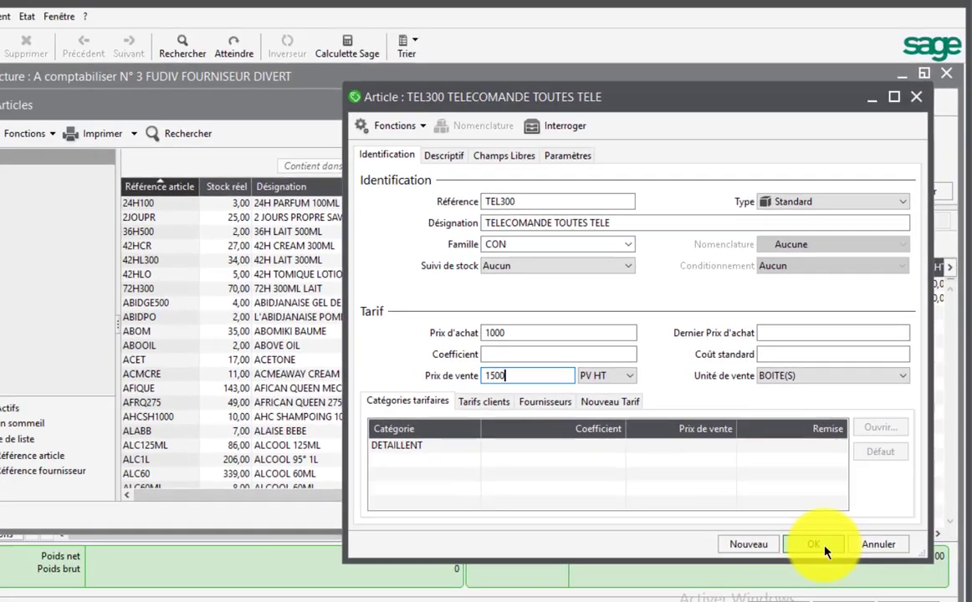
pyautogui.click(791, 536)
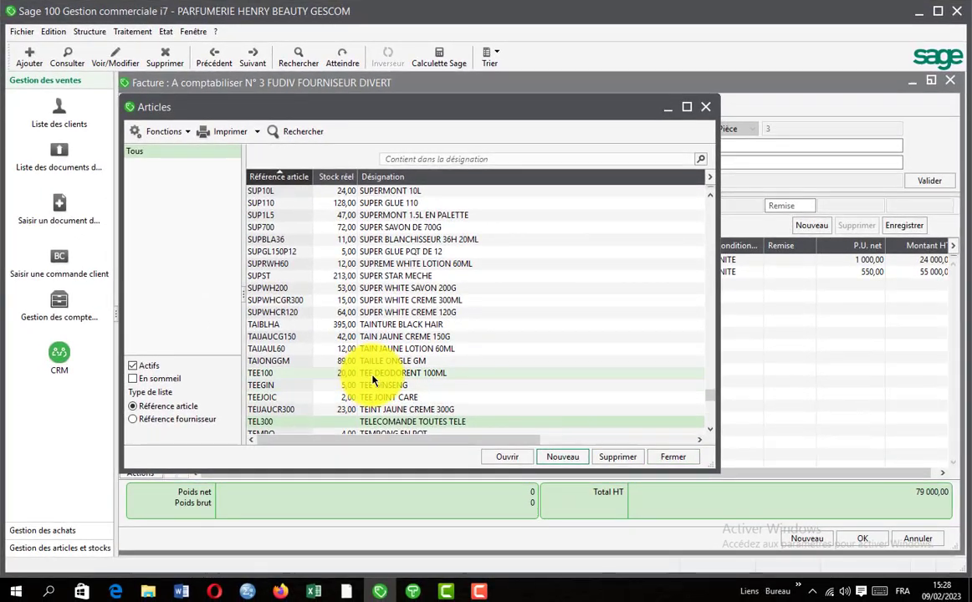
pyautogui.scroll(-4, 398, 368)
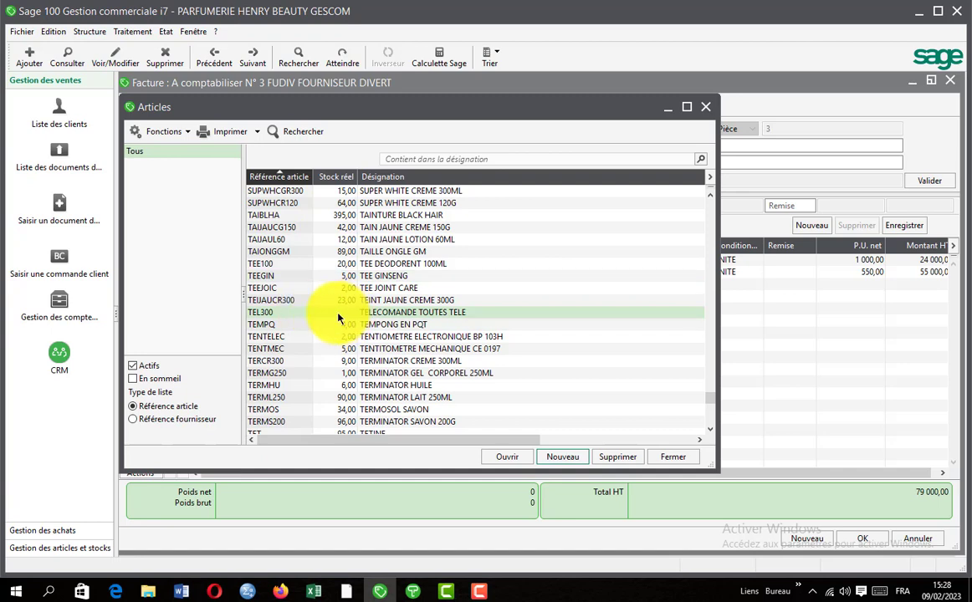
pyautogui.click(705, 108)
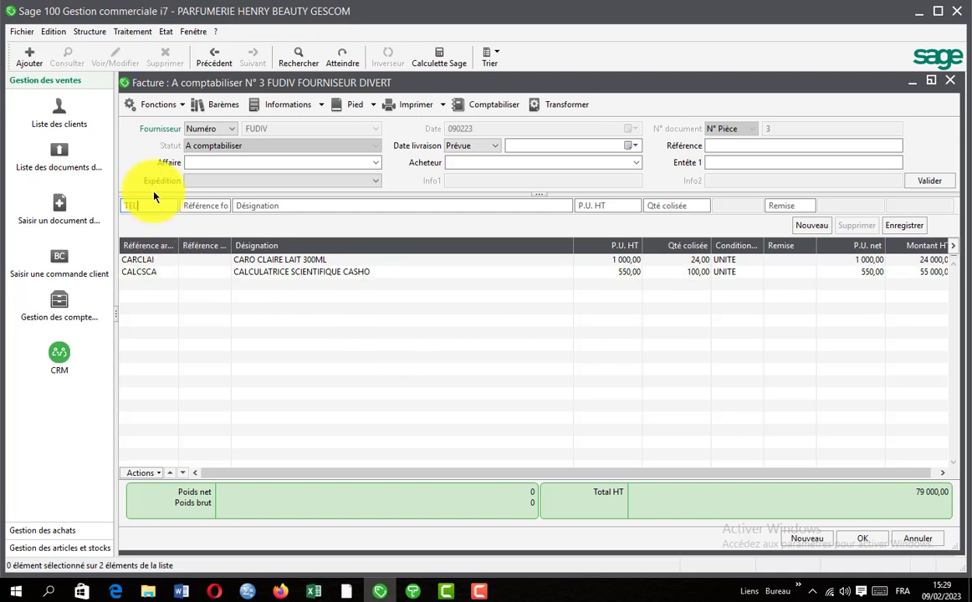
# Look up TEL, choose TEL300, TELECOMANDE TOUTES TELE, set its quantity to 100 and record the invoice line.
pyautogui.press('Tab')
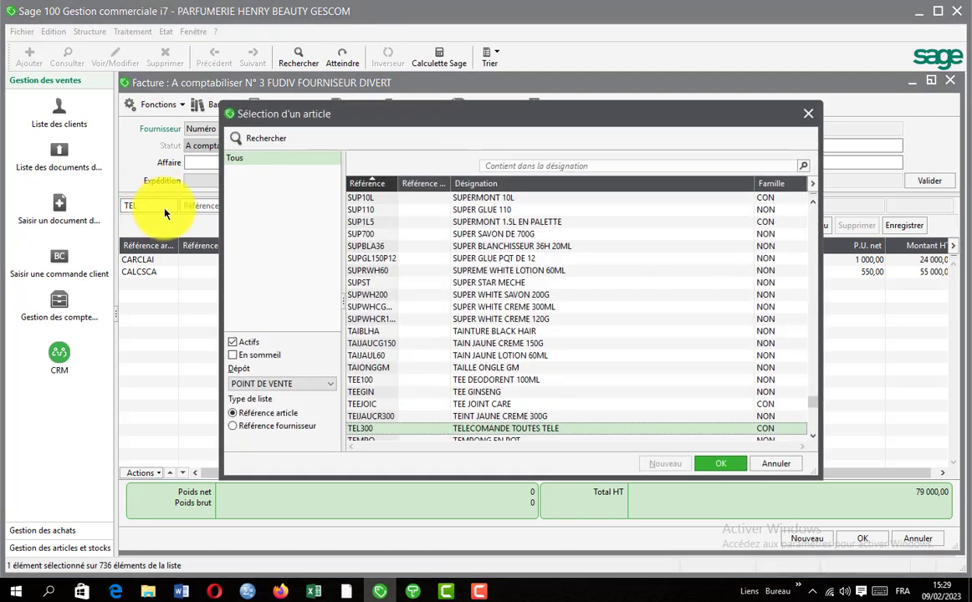
pyautogui.scroll(-3, 386, 256)
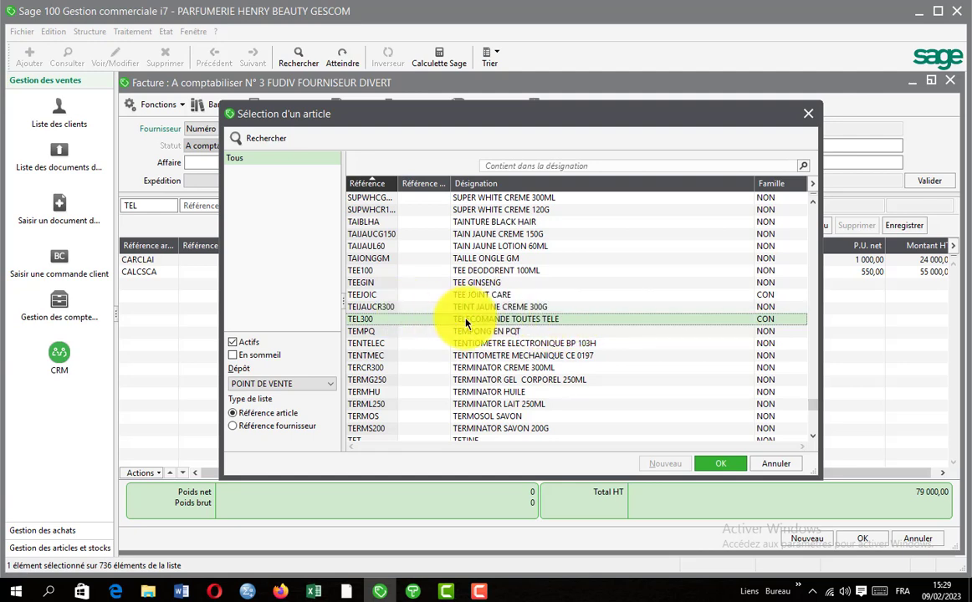
pyautogui.click(720, 463)
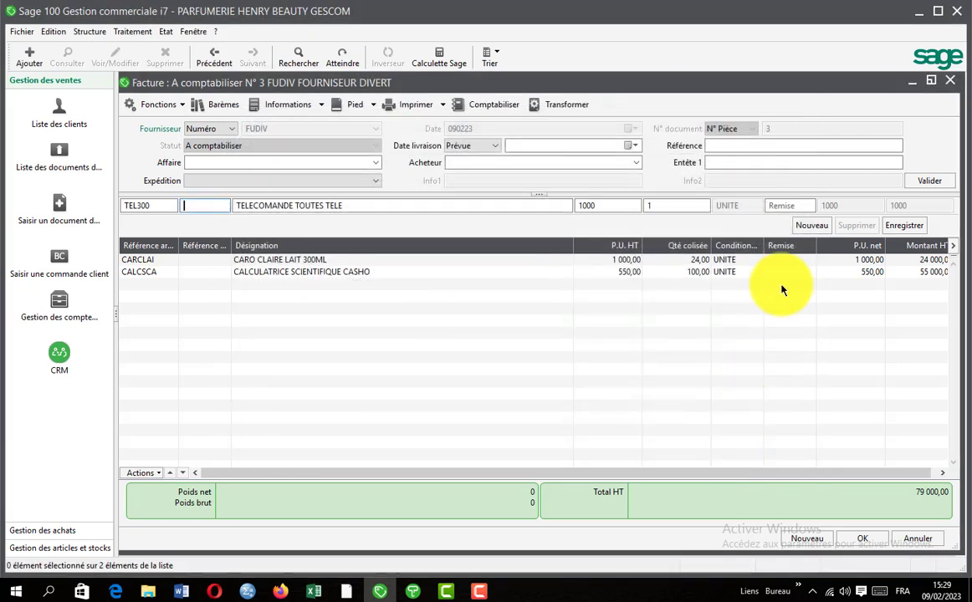
pyautogui.click(656, 206)
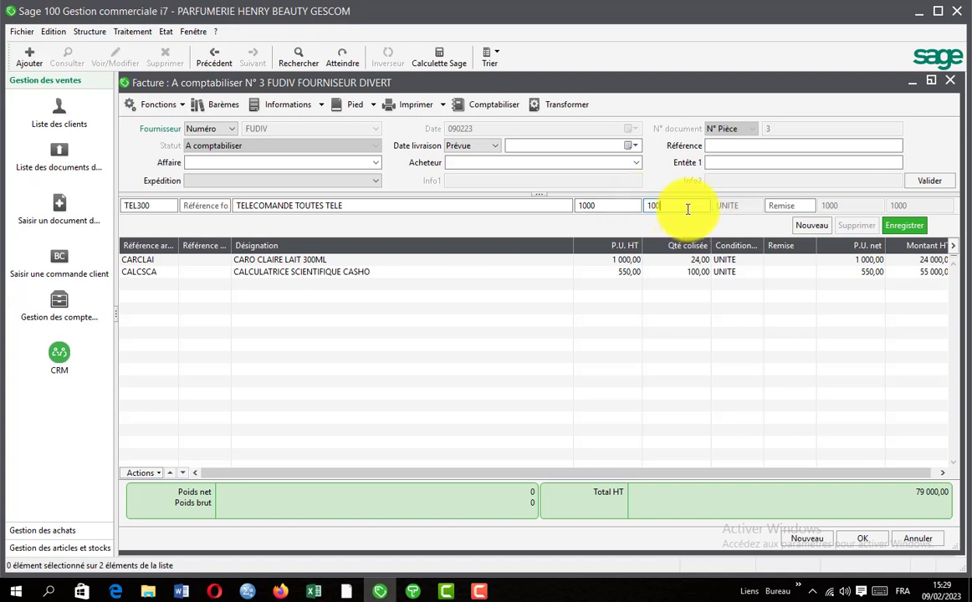
pyautogui.click(895, 228)
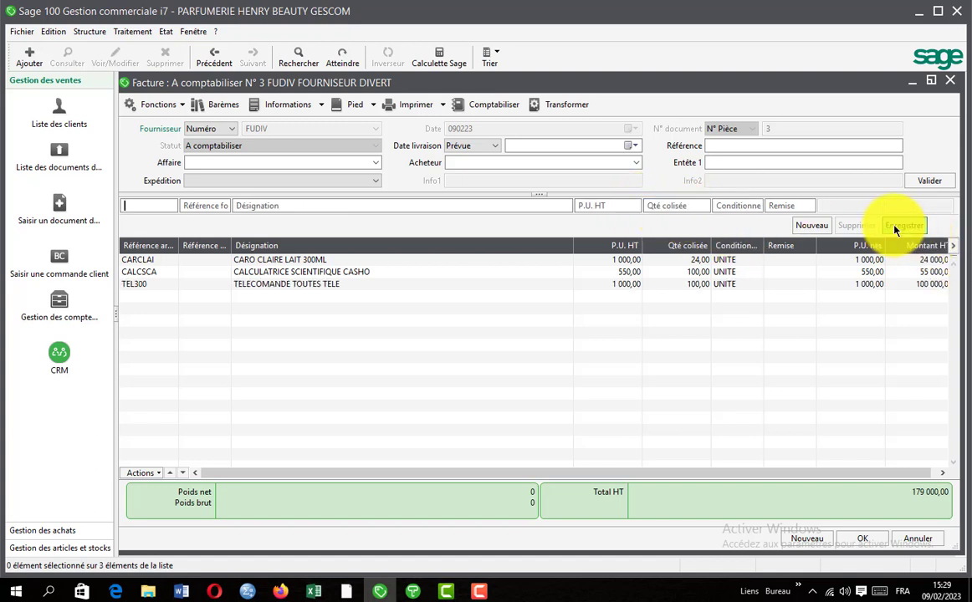
# Check the real stock of TELECOMANDE TOUTES TELE in the articles list and close the list.
pyautogui.click(89, 31)
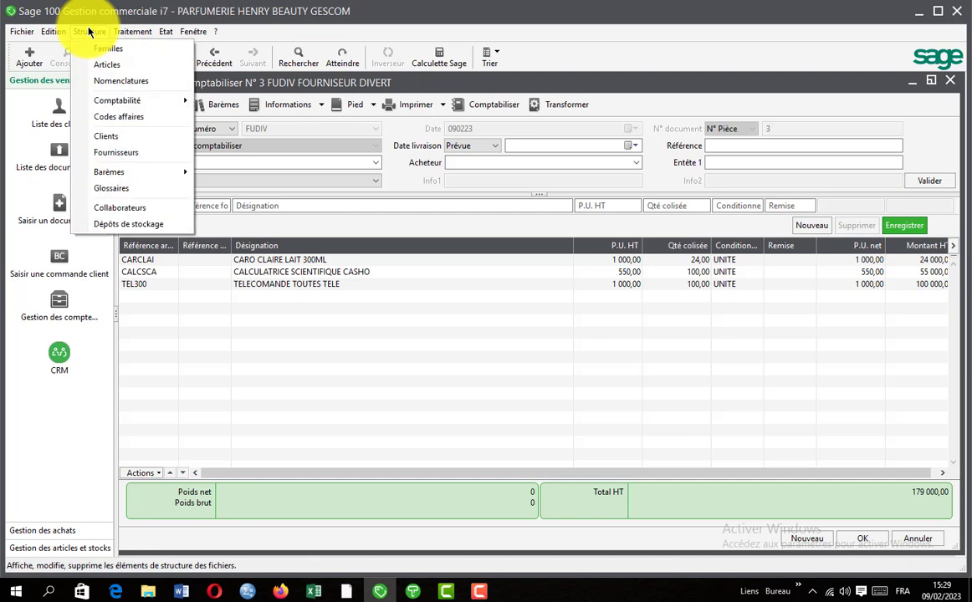
pyautogui.click(92, 63)
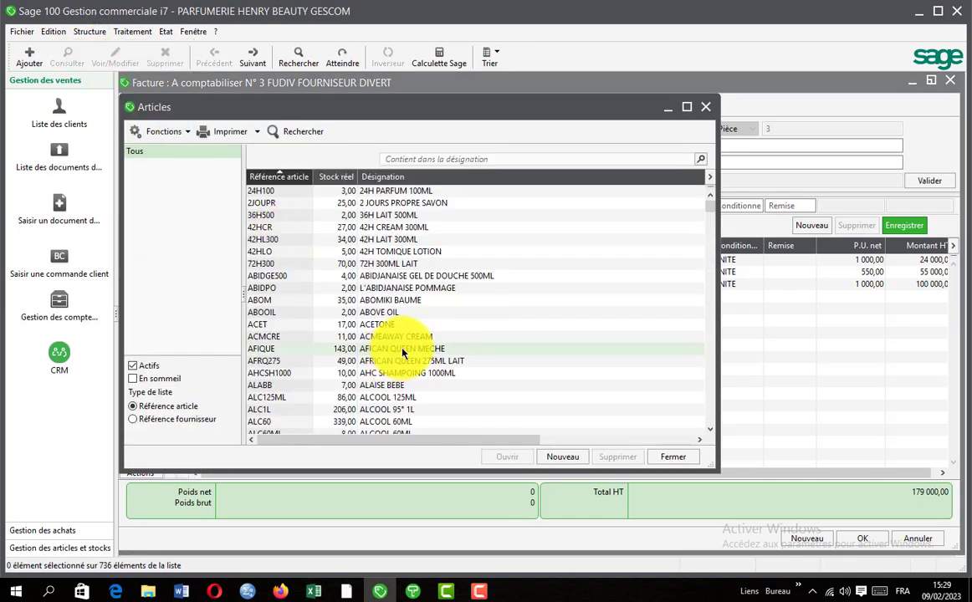
pyautogui.write('te')
pyautogui.scroll(-4, 360, 339)
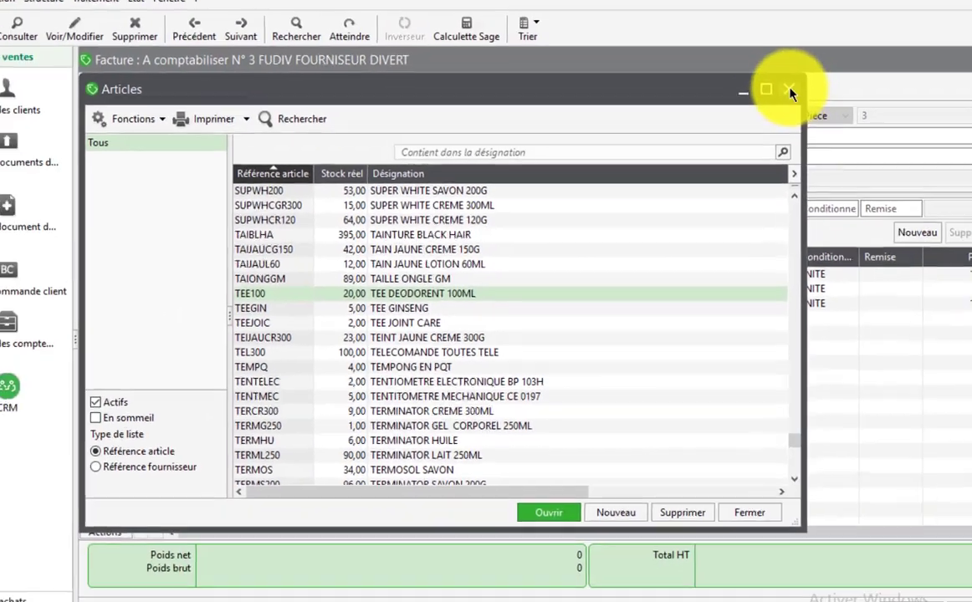
pyautogui.click(885, 7)
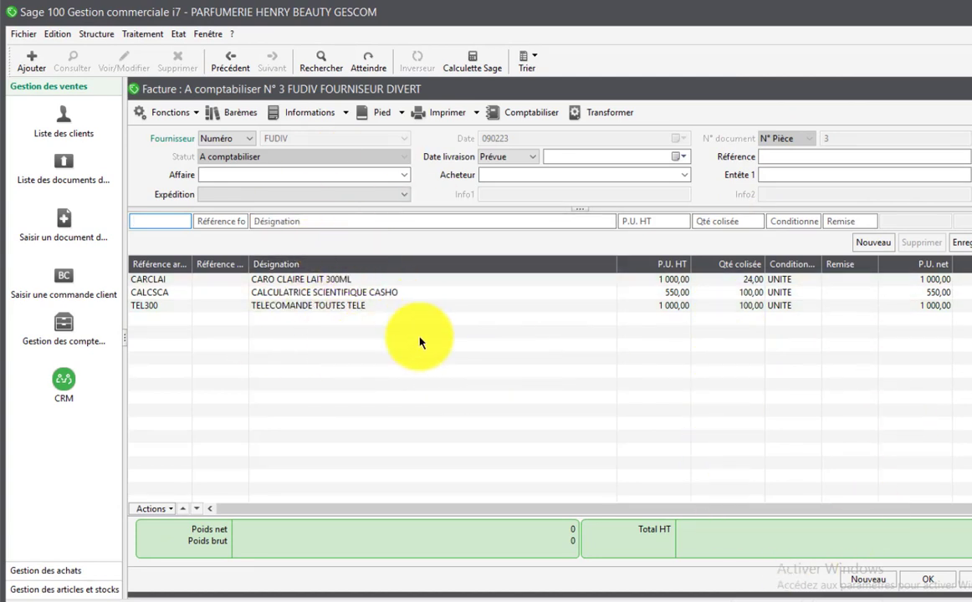
# Validate purchase invoice 3 for supplier FUDIV and review its lines again from the purchase documents list before closing it.
pyautogui.click(920, 579)
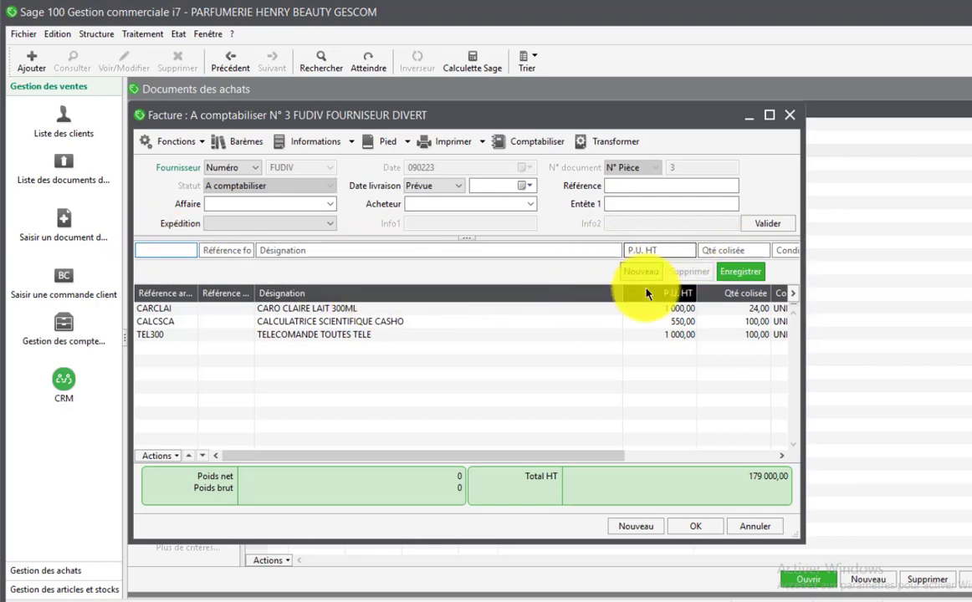
pyautogui.click(771, 119)
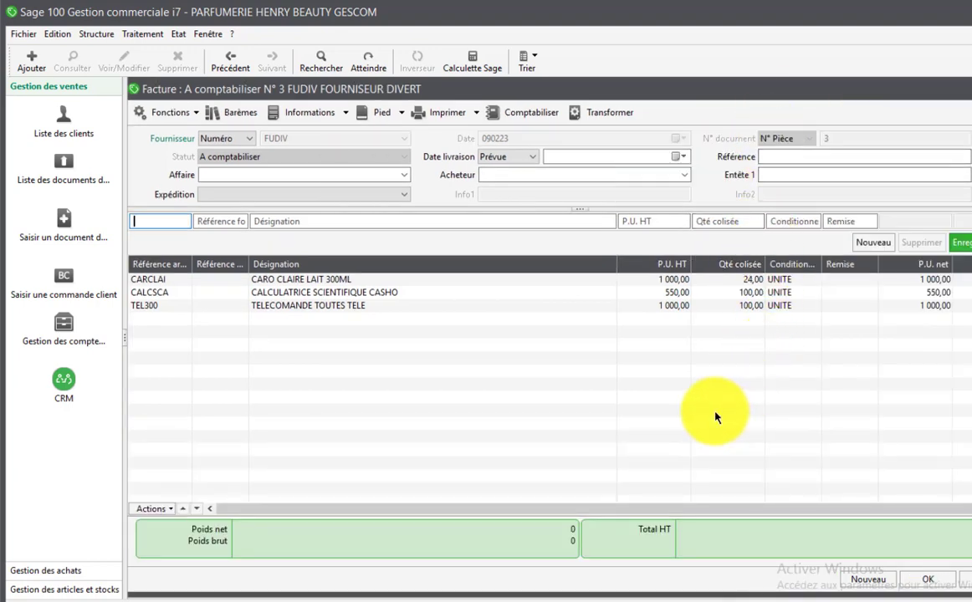
pyautogui.press('Escape')
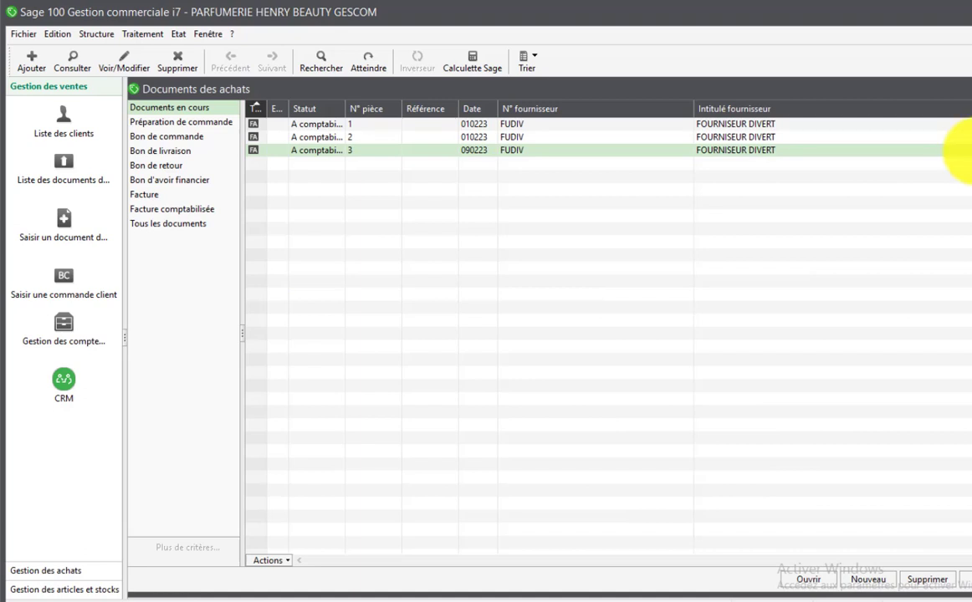